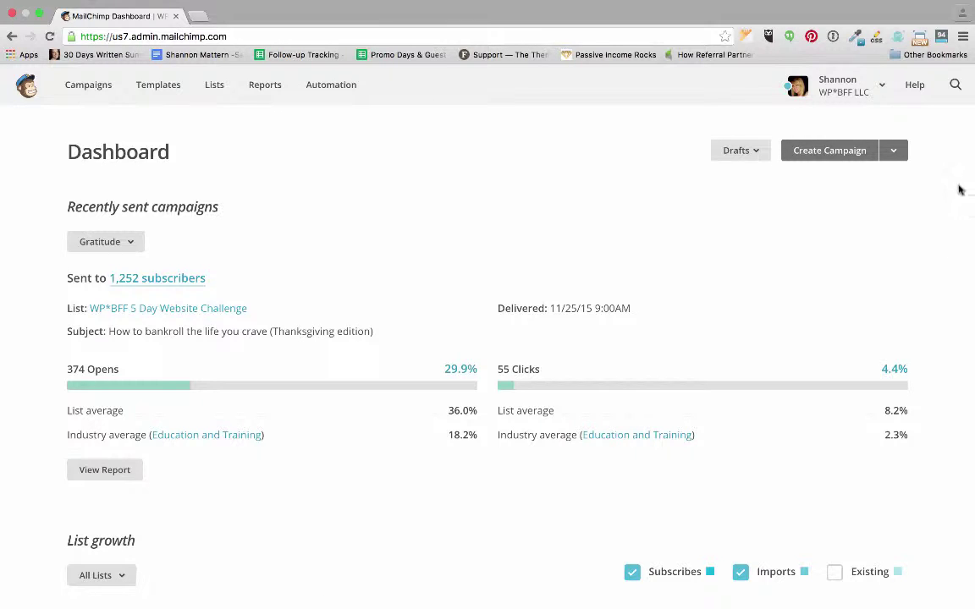
From the account menu, open Account > Integrations and expand the Facebook row.
left_click(884, 88)
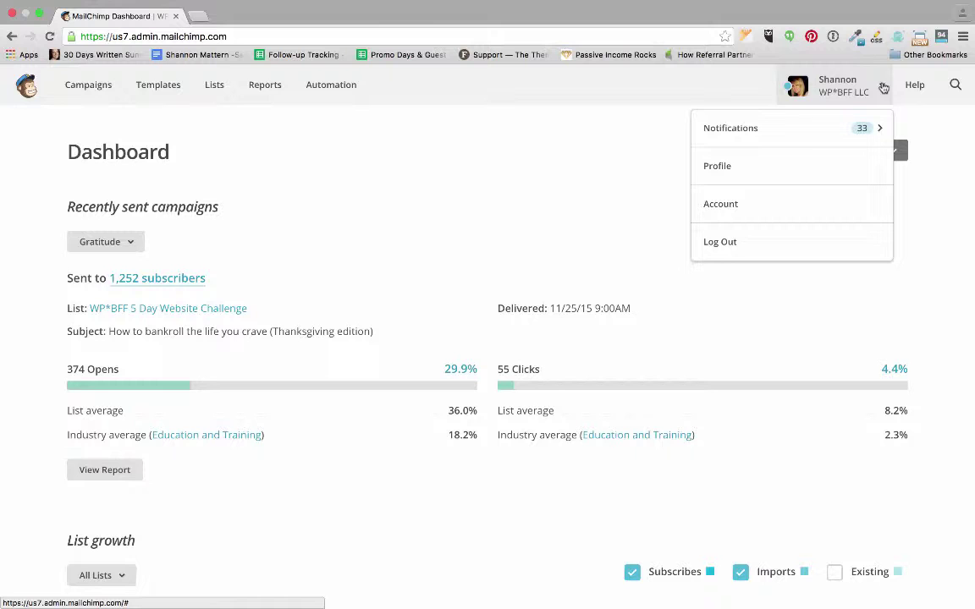
left_click(739, 206)
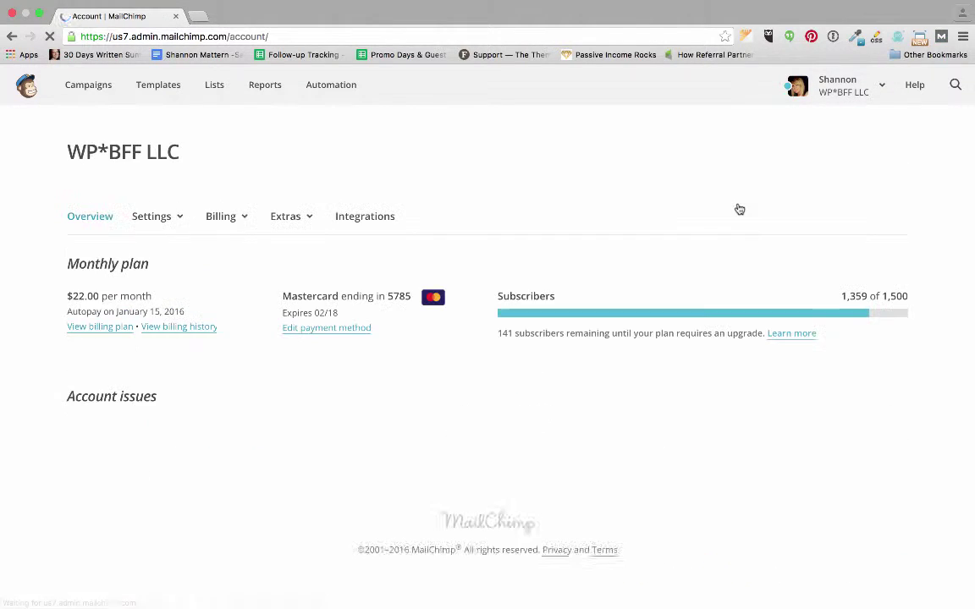
left_click(372, 219)
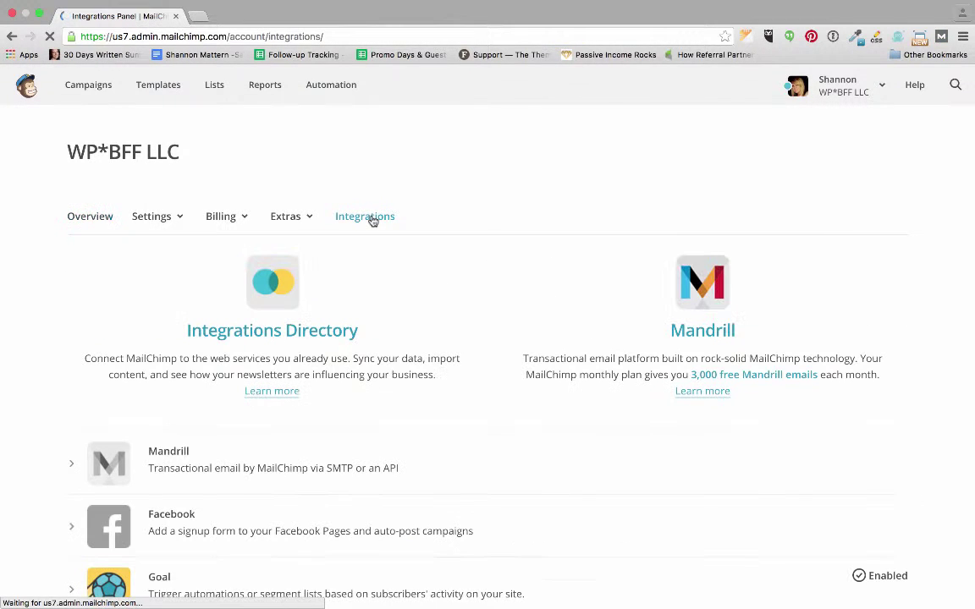
scroll(454, 315, "down", 5)
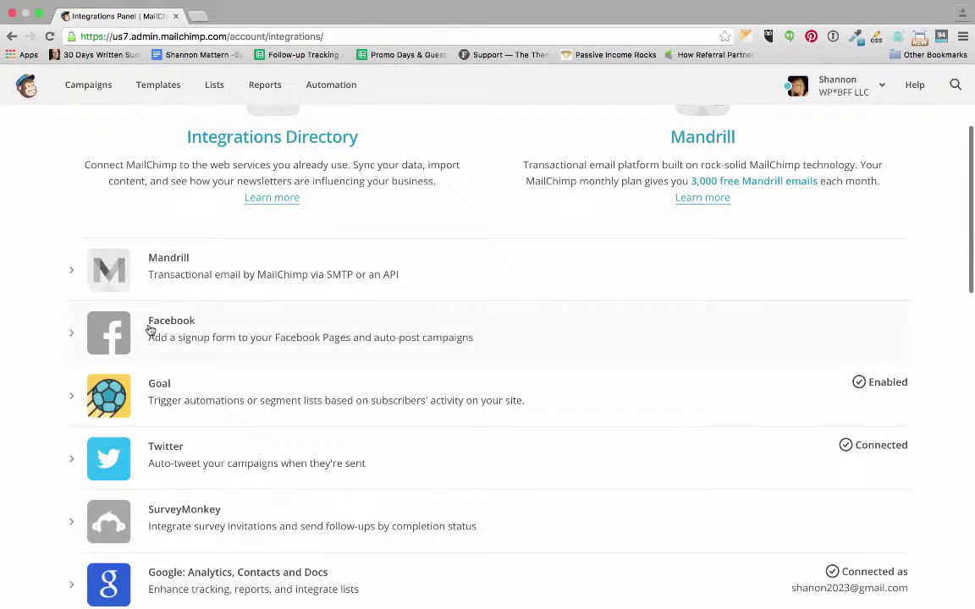
left_click(169, 323)
Log in to Facebook and grant MailChimp profile access, Public posting and Page management.
left_click(174, 366)
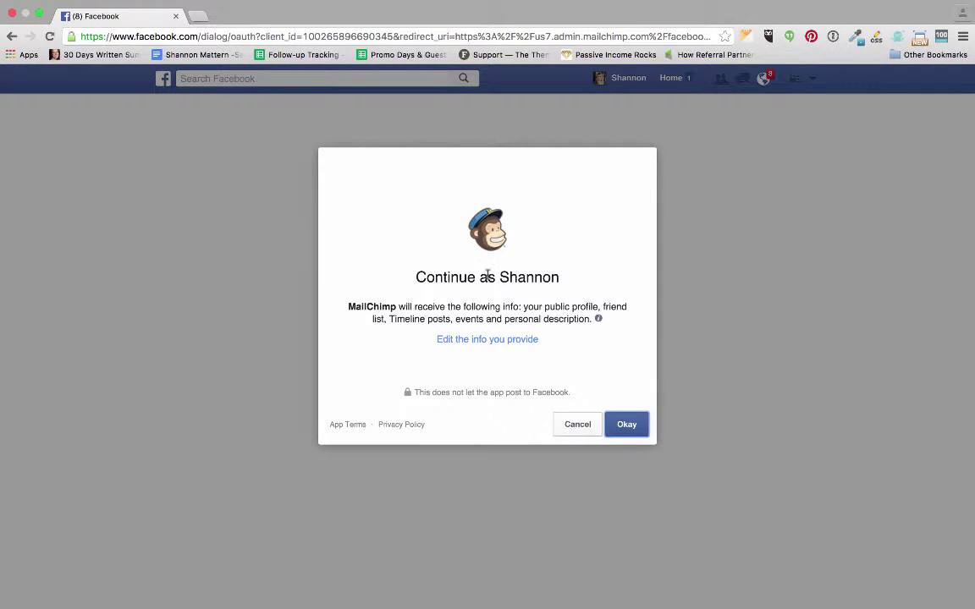
left_click(632, 430)
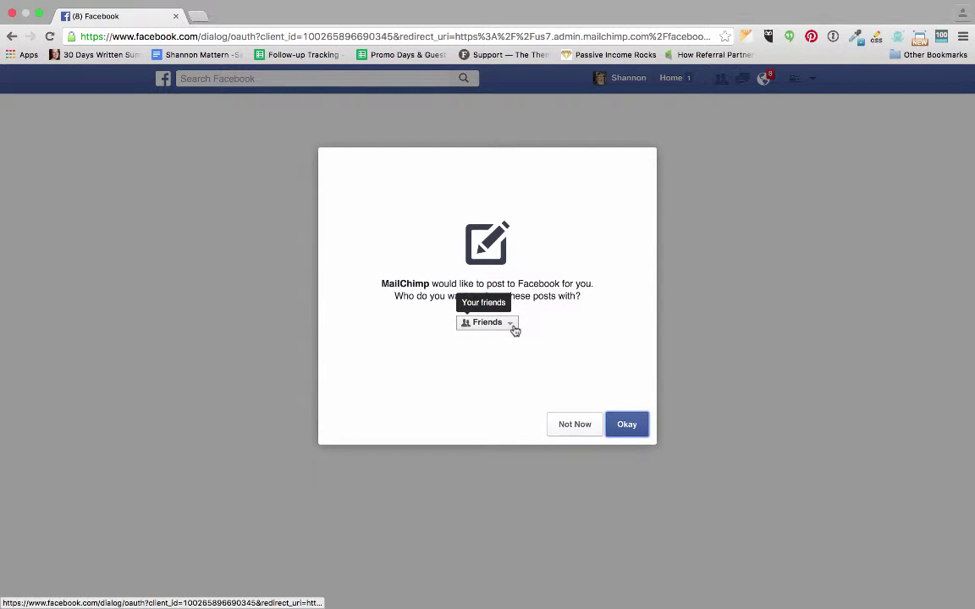
left_click(510, 326)
left_click(499, 340)
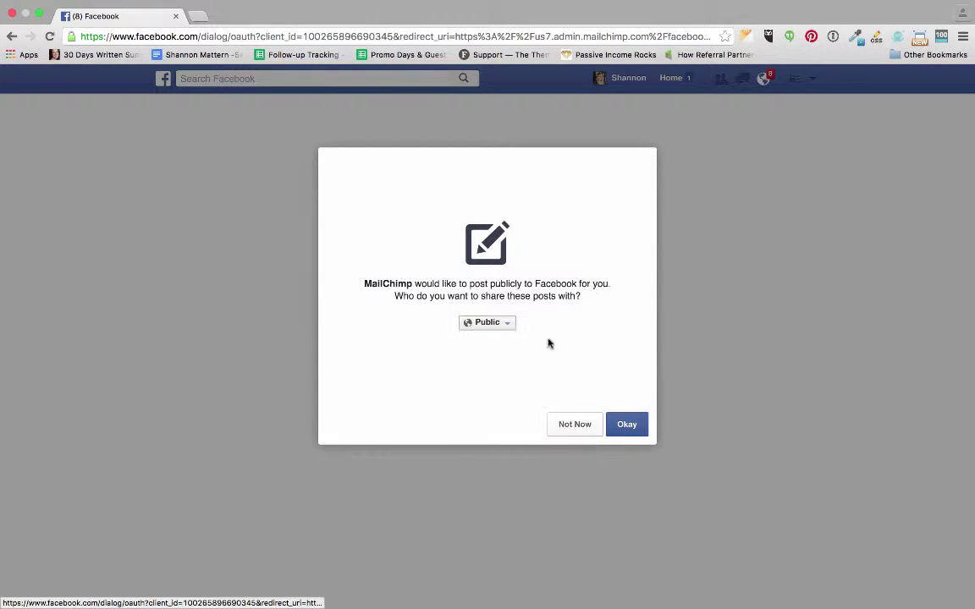
left_click(628, 426)
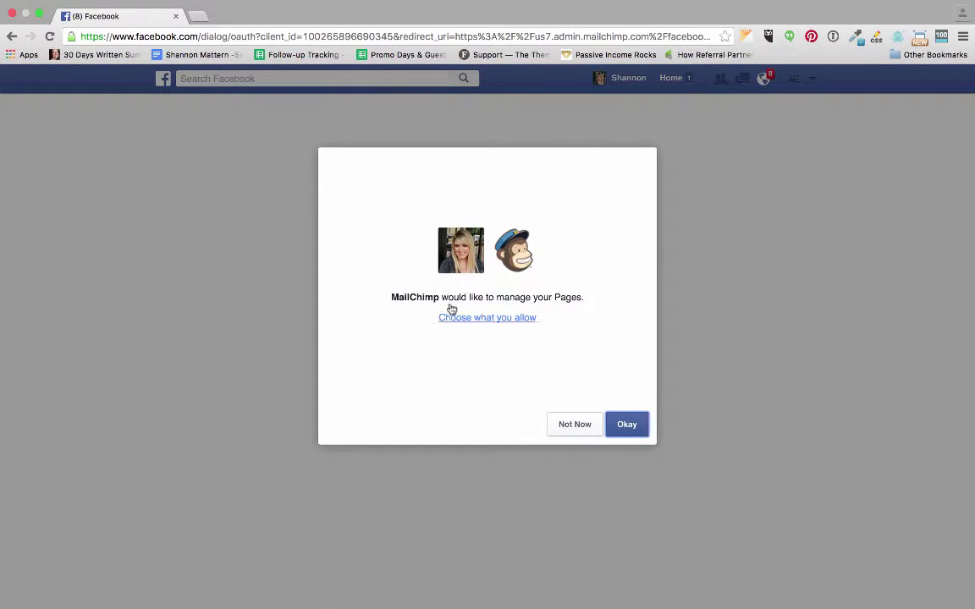
left_click(488, 318)
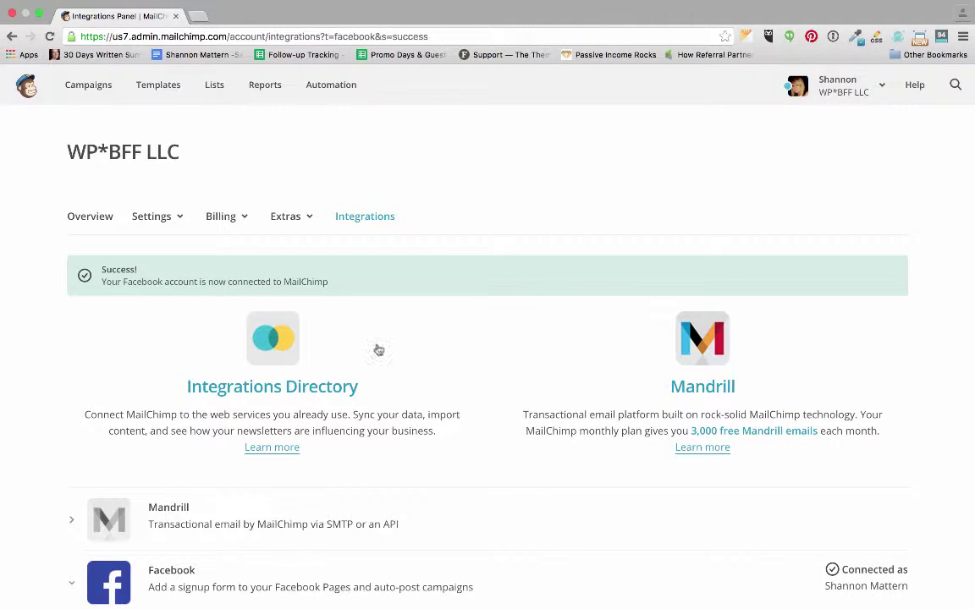
Choose WordPress BFF as the page and WP*BFF 5 Day Website Challenge as the list.
scroll(461, 372, "down", 2)
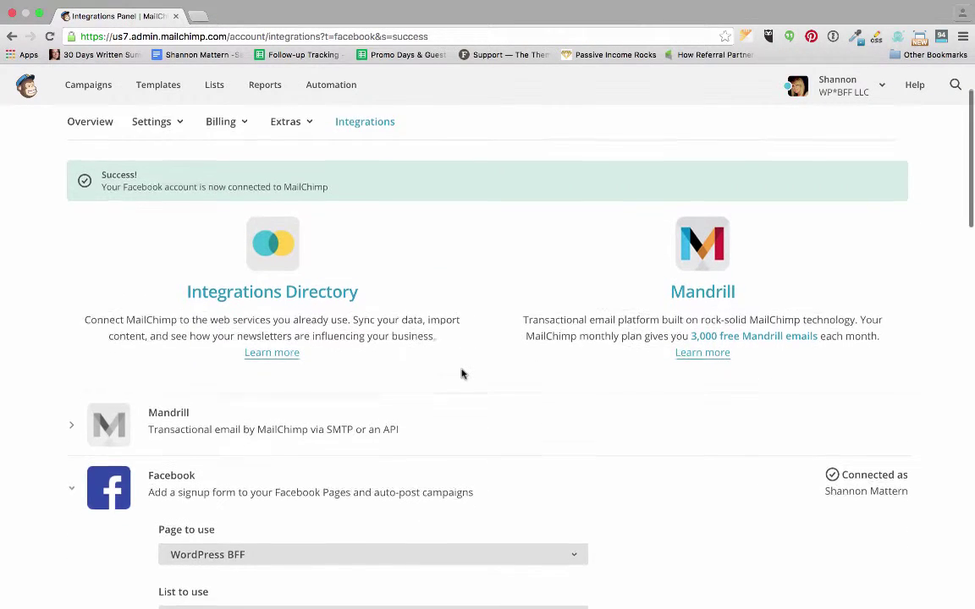
scroll(461, 372, "down", 4)
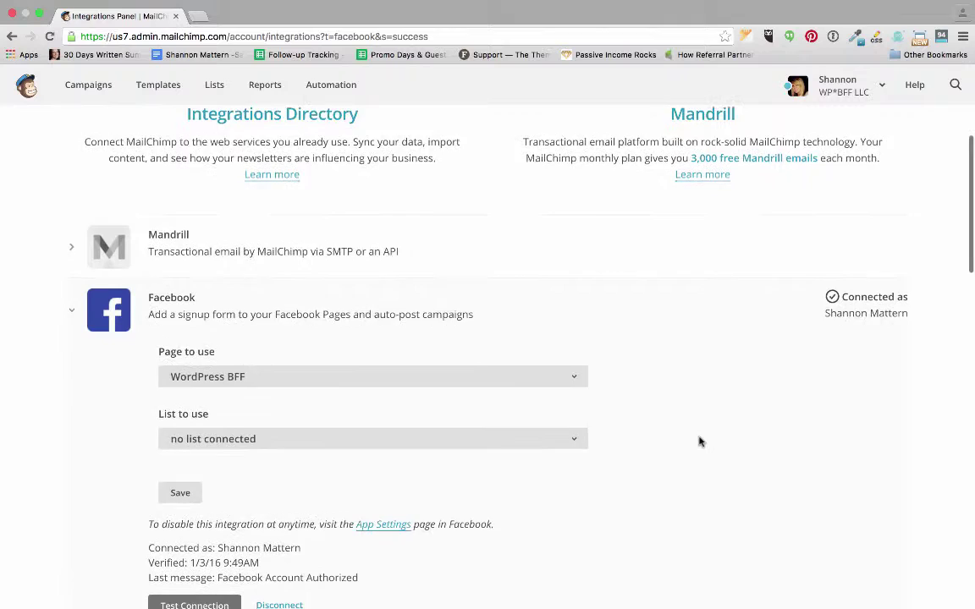
scroll(699, 441, "down", 1)
left_click(547, 325)
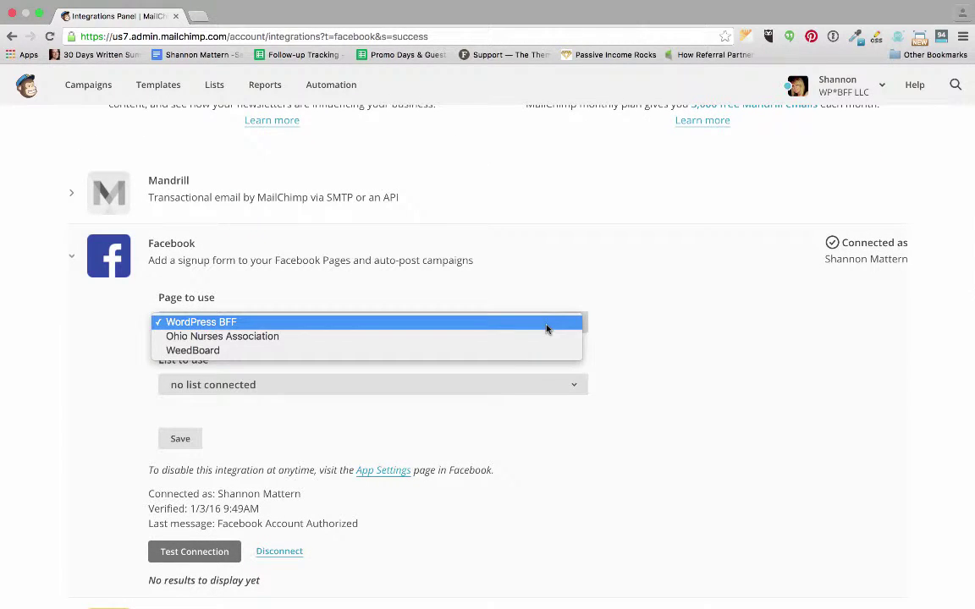
left_click(546, 325)
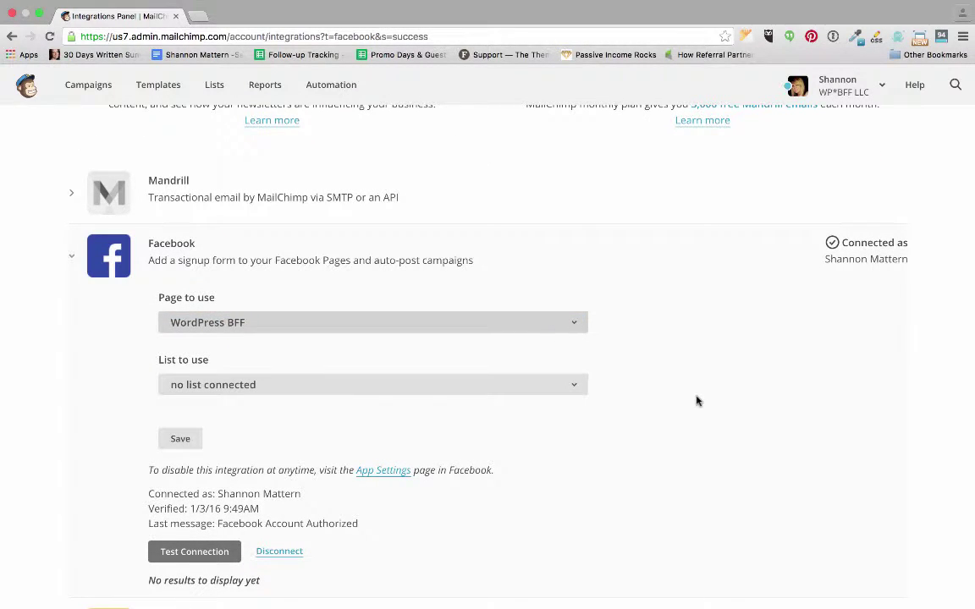
scroll(696, 400, "down", 1)
left_click(545, 357)
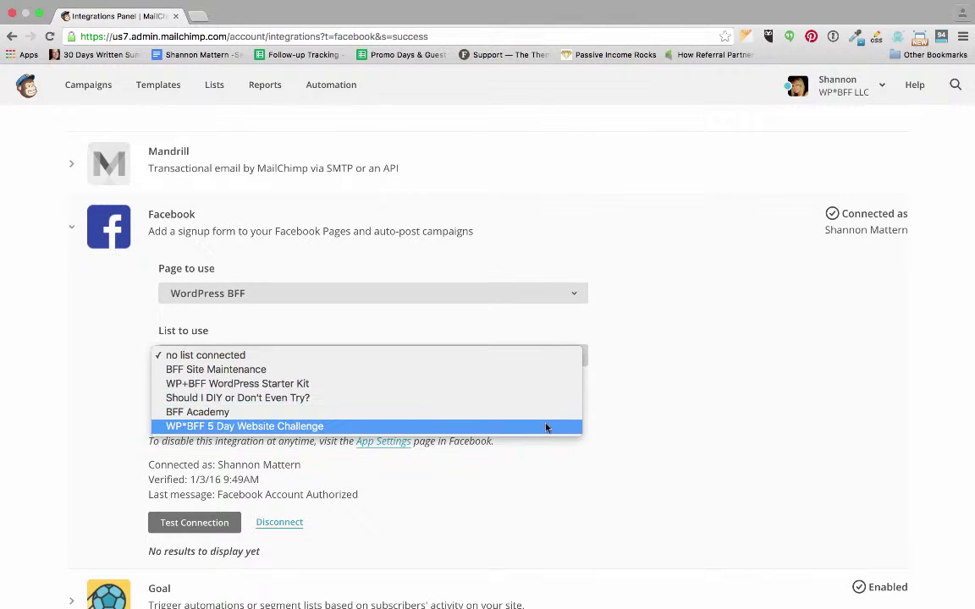
left_click(664, 418)
Turn on the signup form tab and keep the theme as My List's Theme (default).
scroll(685, 419, "down", 3)
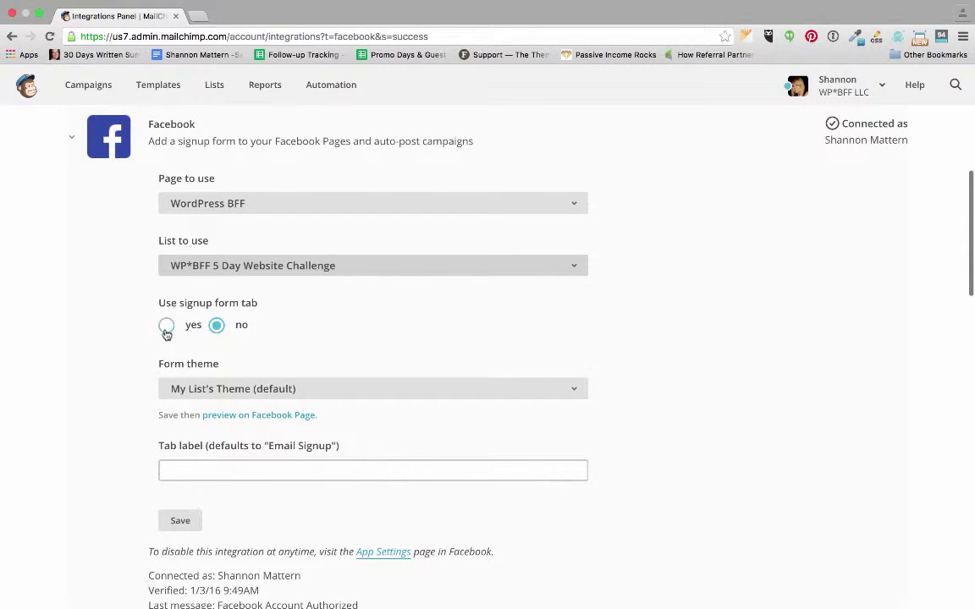
left_click(166, 325)
scroll(140, 365, "down", 1)
scroll(140, 366, "down", 3)
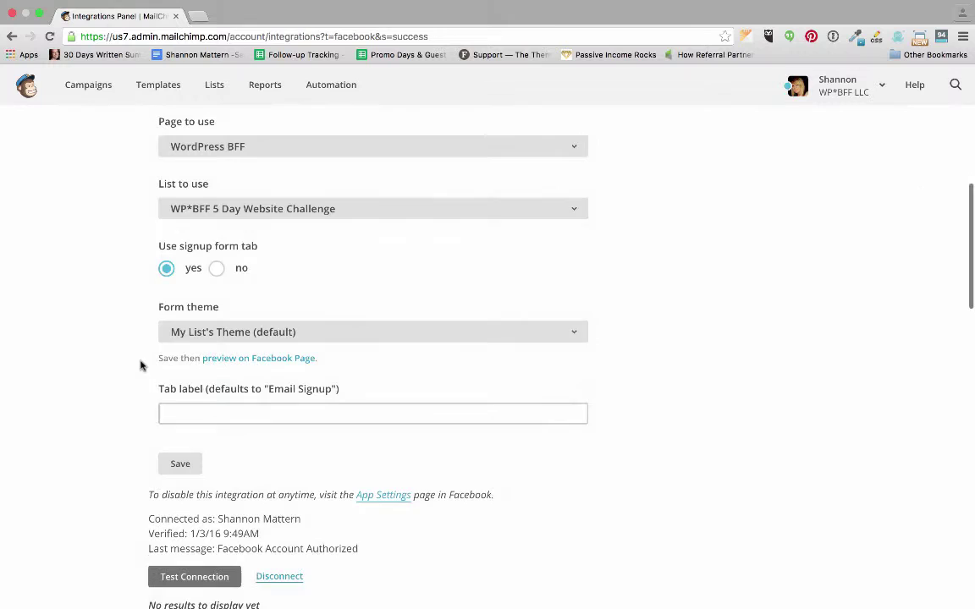
left_click(275, 315)
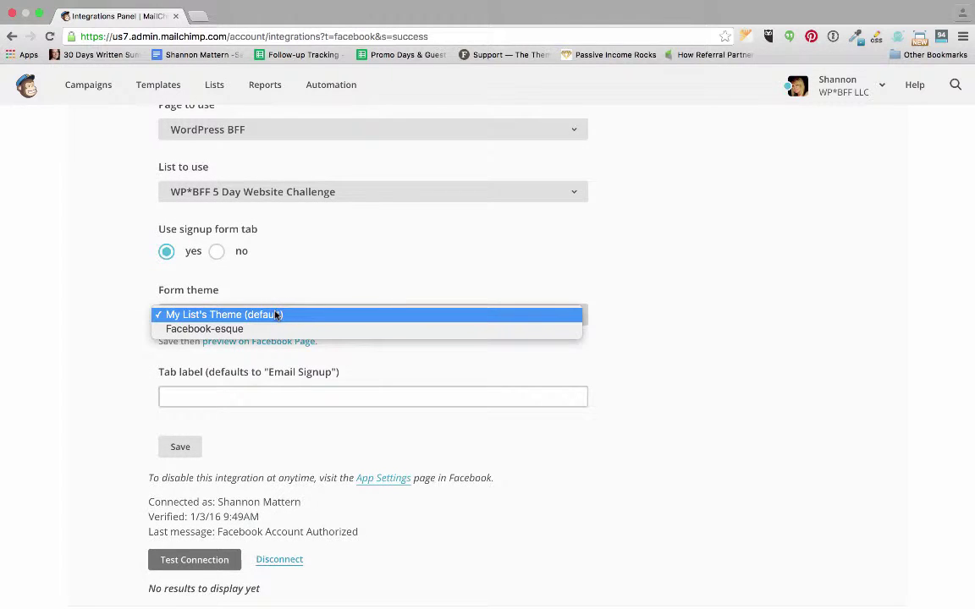
left_click(213, 332)
left_click(230, 316)
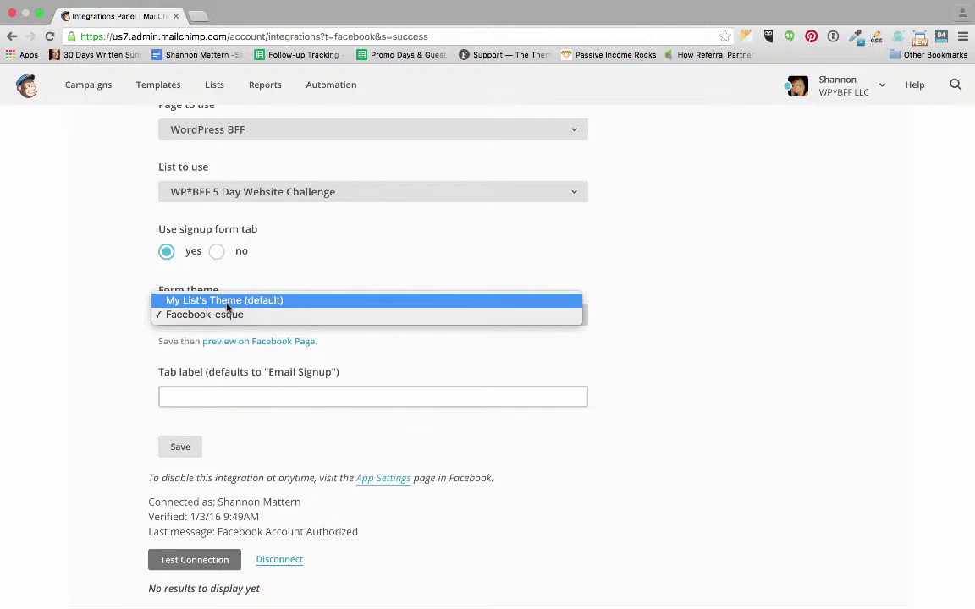
left_click(227, 306)
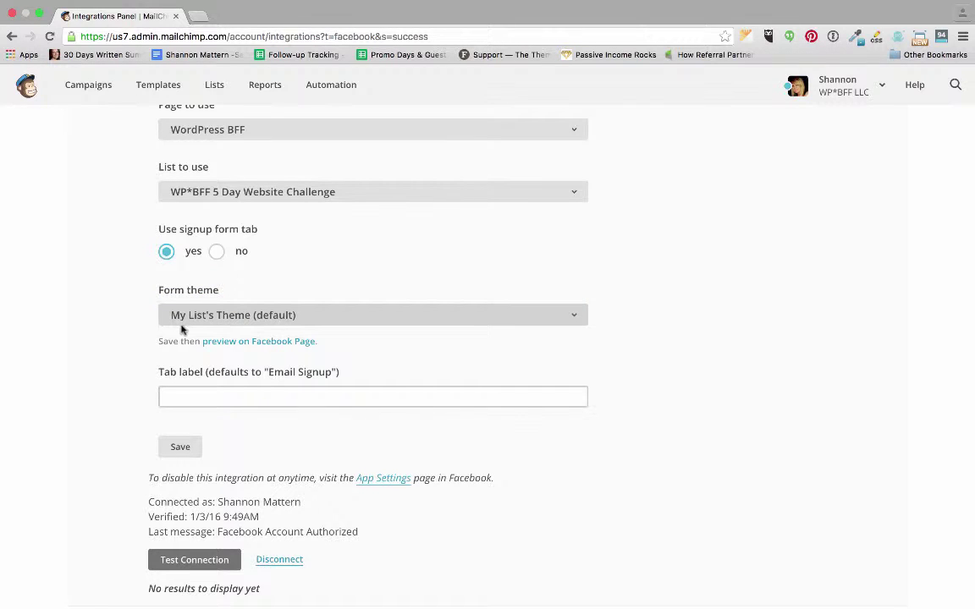
scroll(164, 350, "down", 1)
scroll(164, 350, "down", 1)
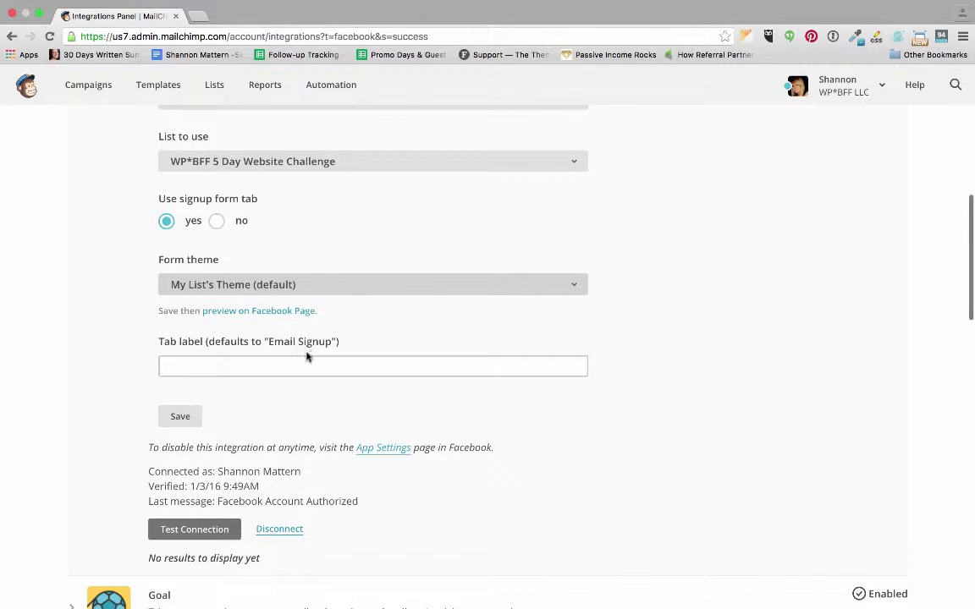
Enter tab label 'Click here to join the Free 5 Day Website Challenge!', fixing the typo, and save.
left_click(261, 367)
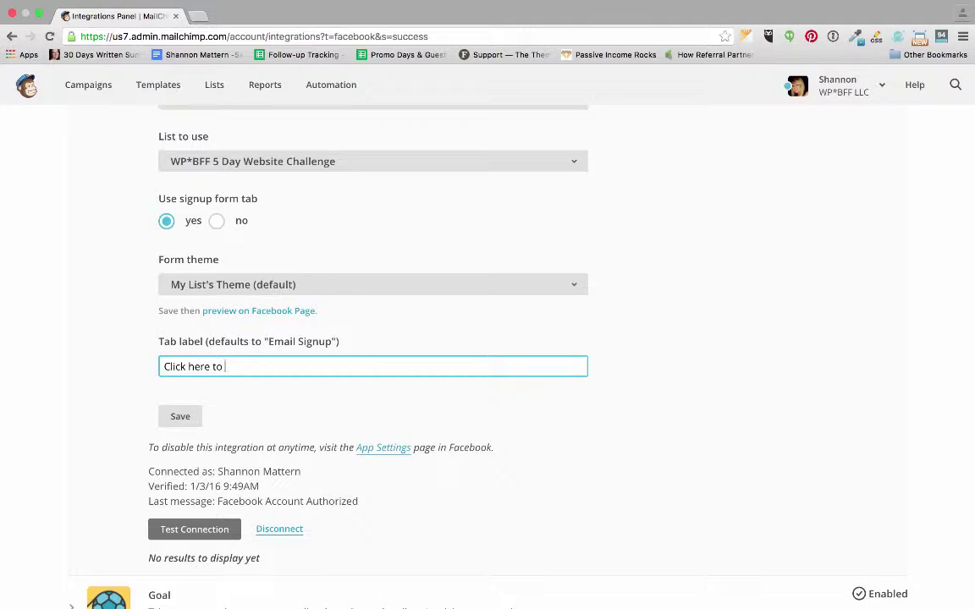
type("in the Free 5 Day Web")
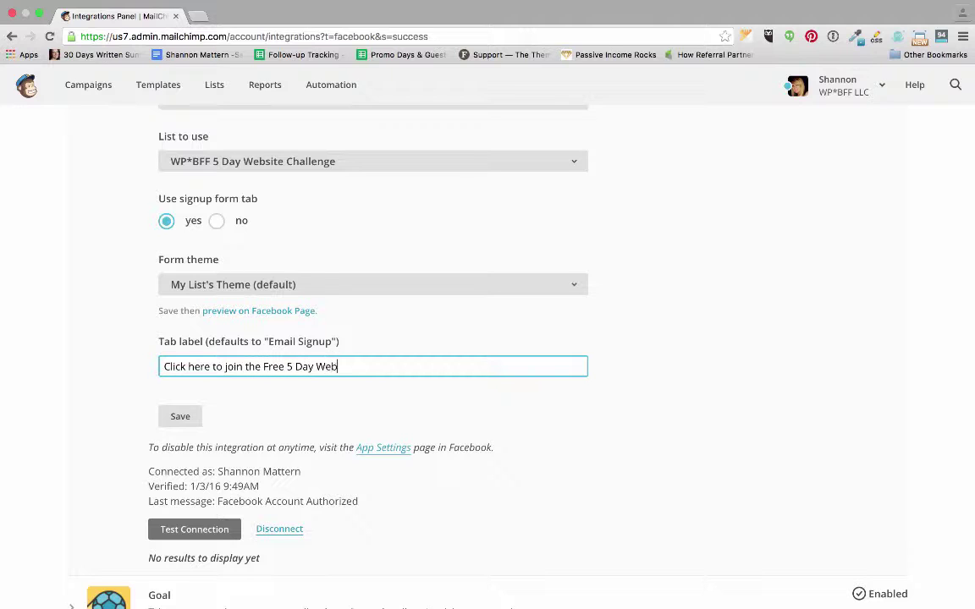
type("site Challane")
key("BackSpace")
key("BackSpace")
key("BackSpace")
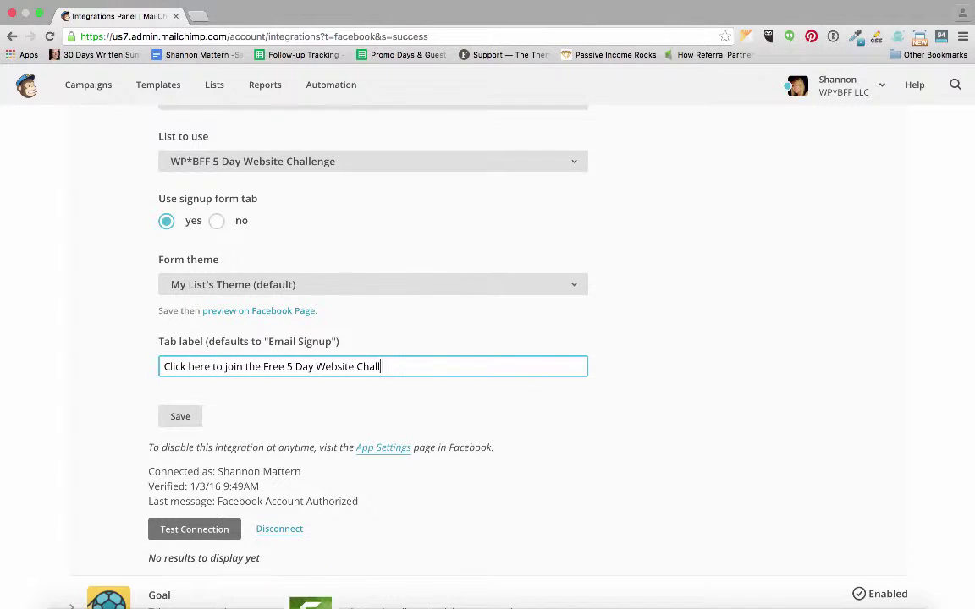
type("enge.")
left_click(185, 392)
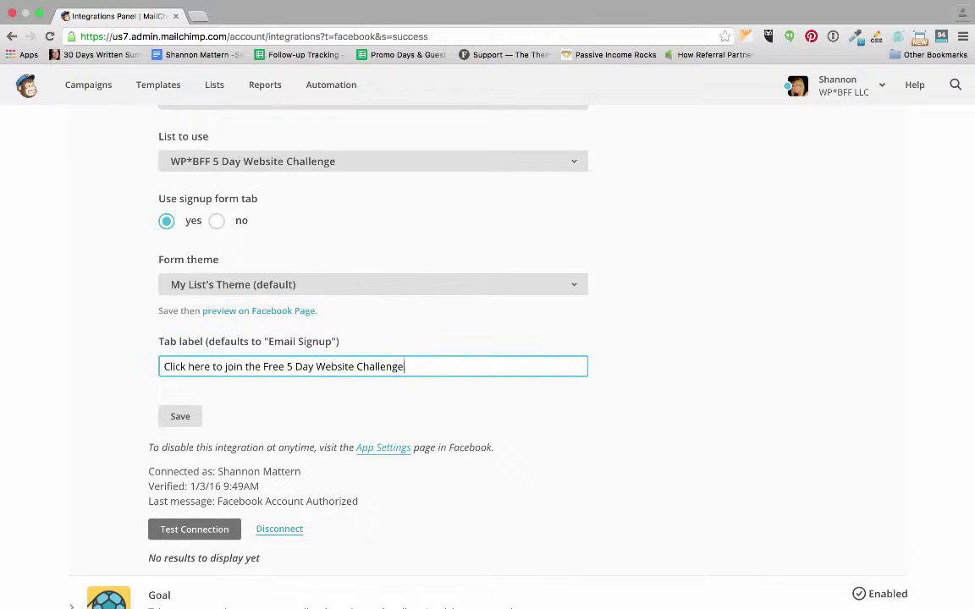
key("BackSpace")
type("!")
left_click(180, 418)
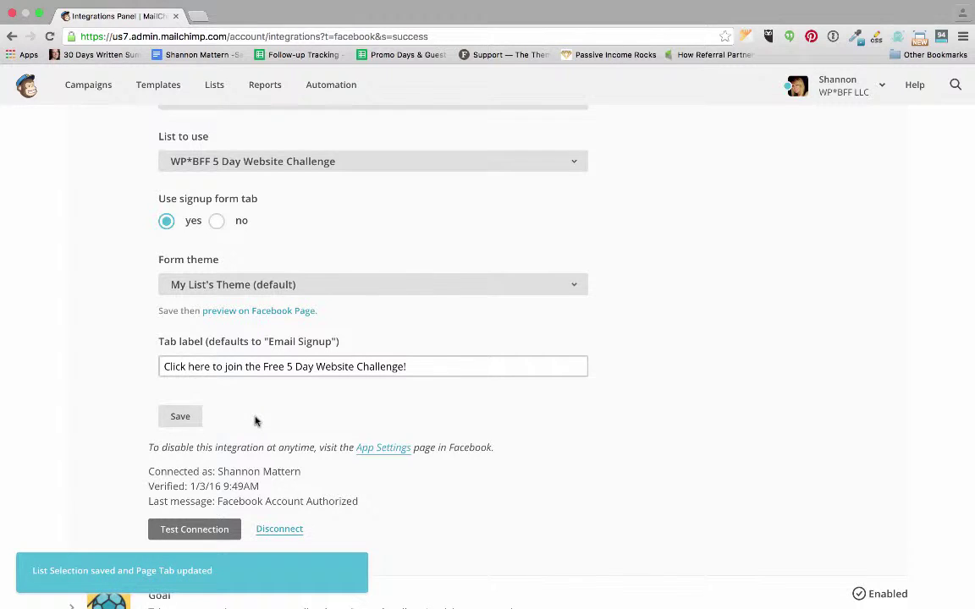
Run Test Connection and scroll through the retrieved profile info and recent posts.
left_click(200, 532)
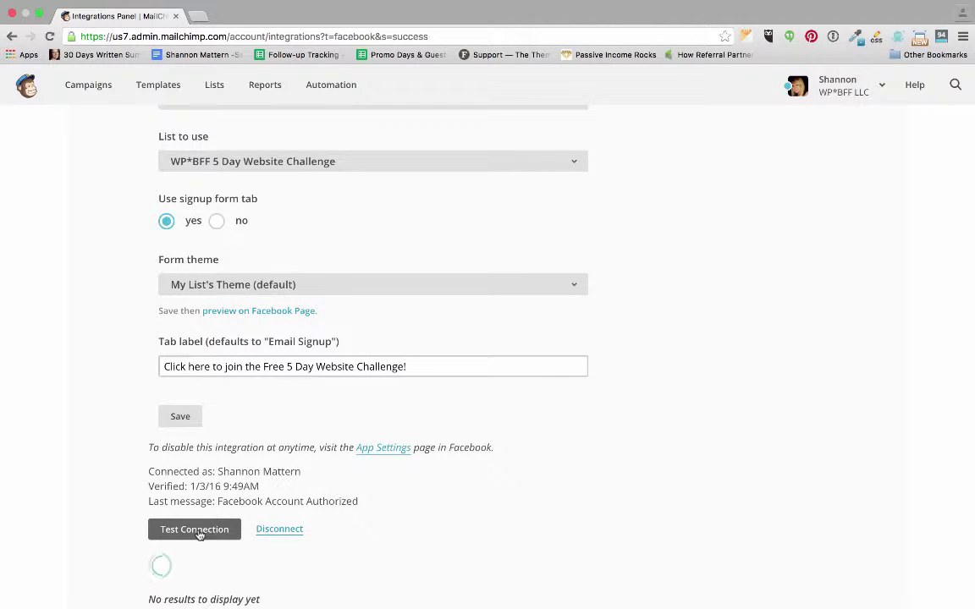
scroll(239, 544, "down", 3)
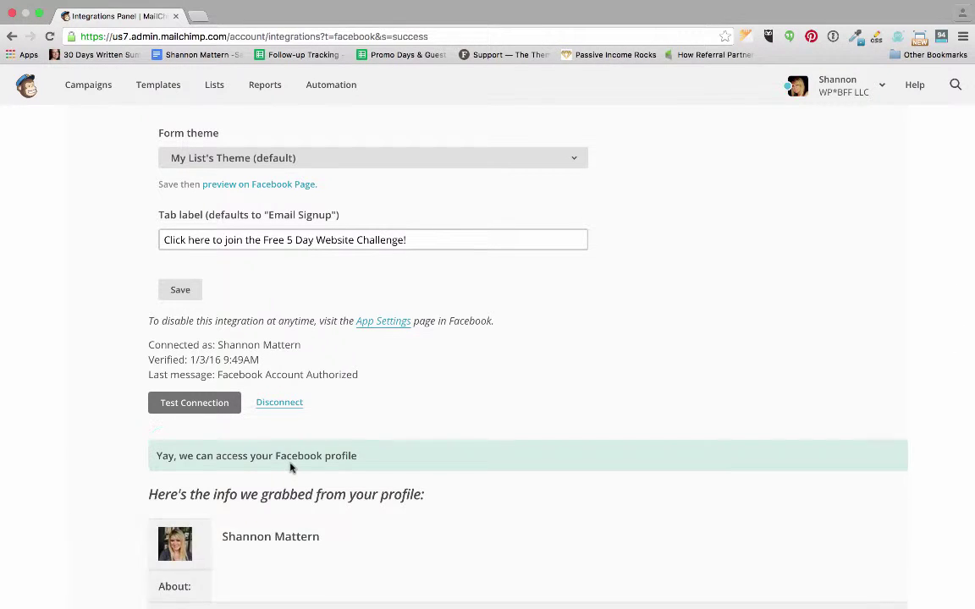
scroll(291, 467, "down", 4)
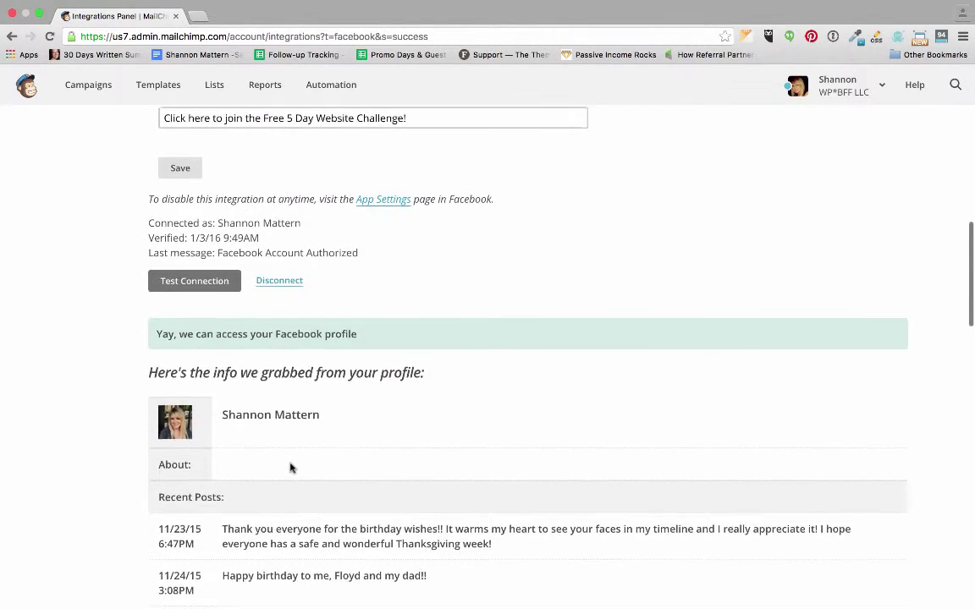
scroll(290, 467, "down", 4)
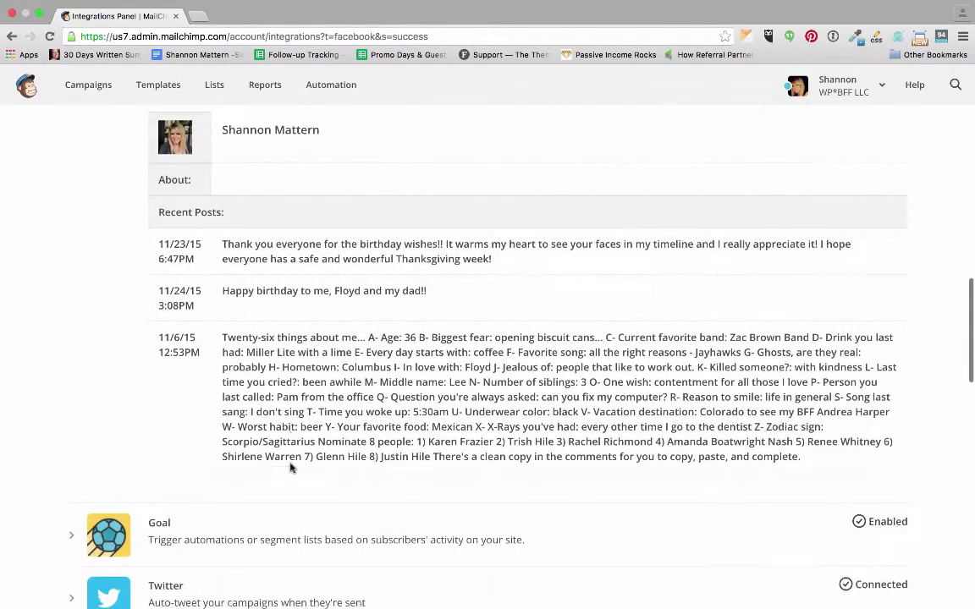
scroll(290, 467, "up", 10)
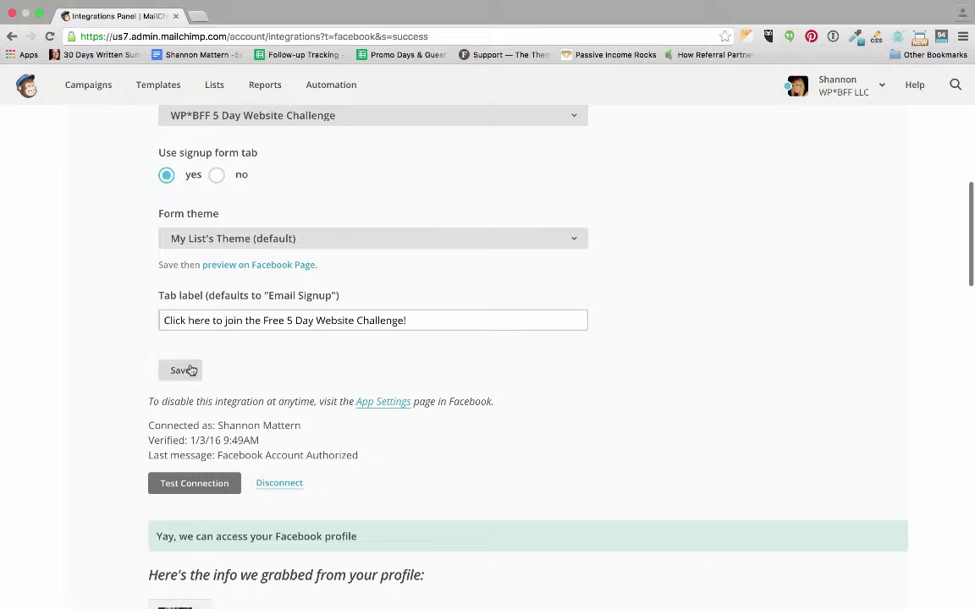
Preview the WordPress BFF Facebook page and scroll down to its Apps section.
left_click(255, 265)
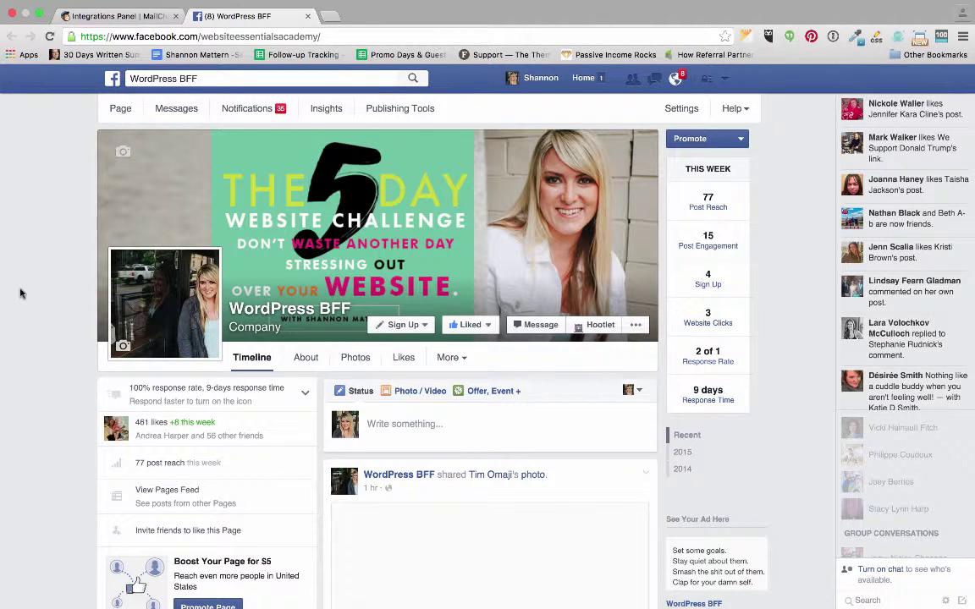
scroll(22, 294, "down", 5)
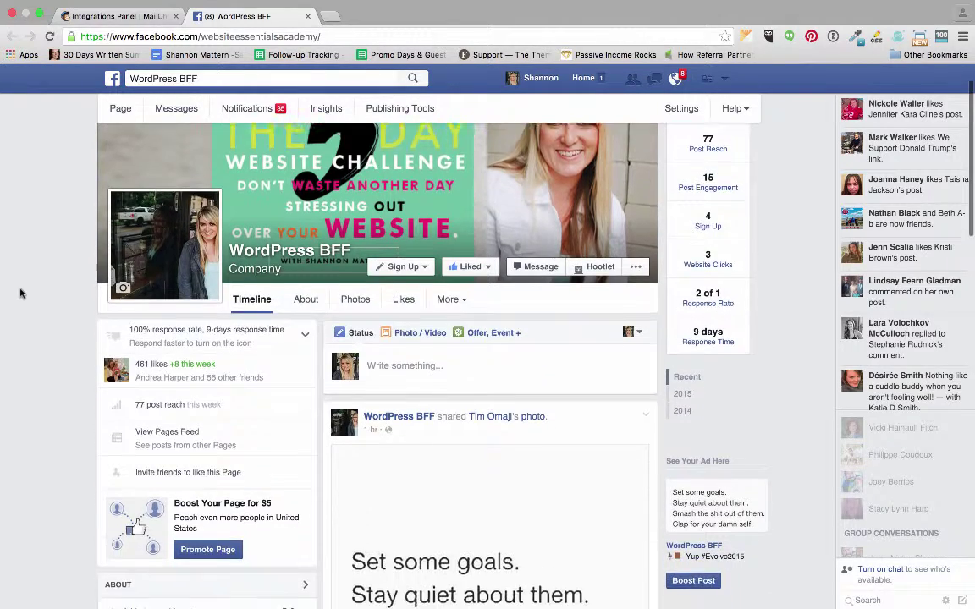
scroll(21, 294, "down", 5)
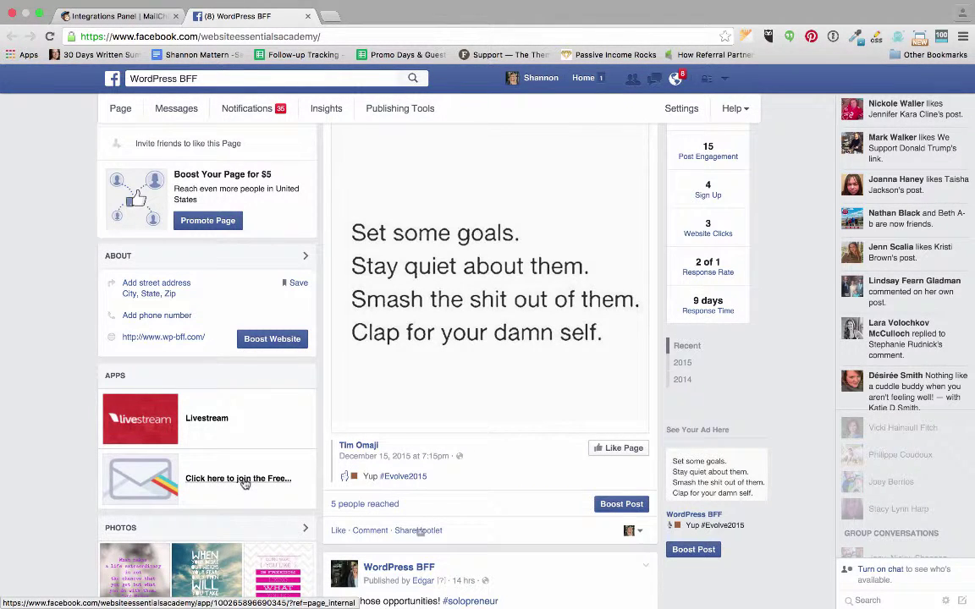
Open the challenge signup app and highlight the form's Untitled field label.
left_click(243, 480)
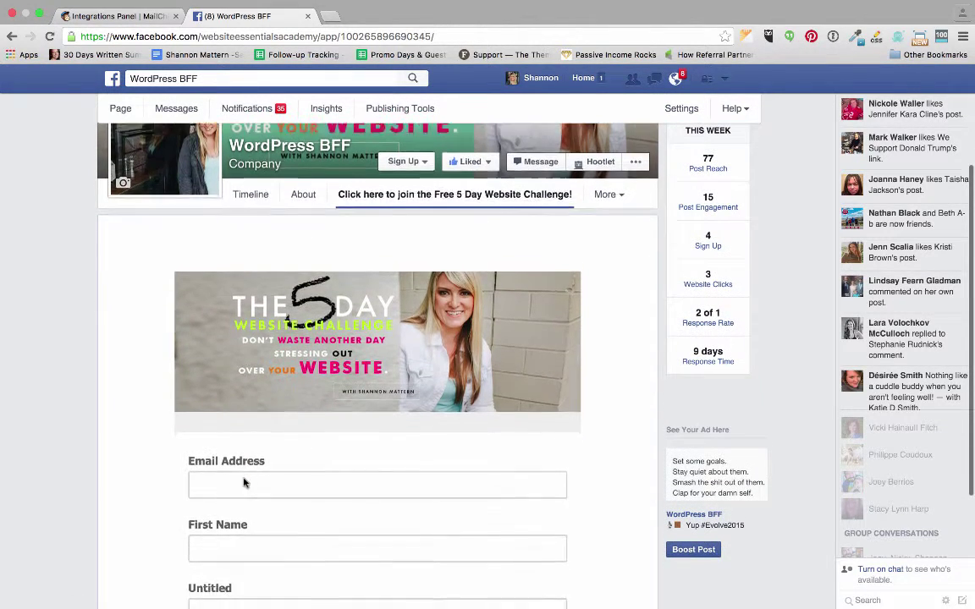
scroll(244, 483, "down", 5)
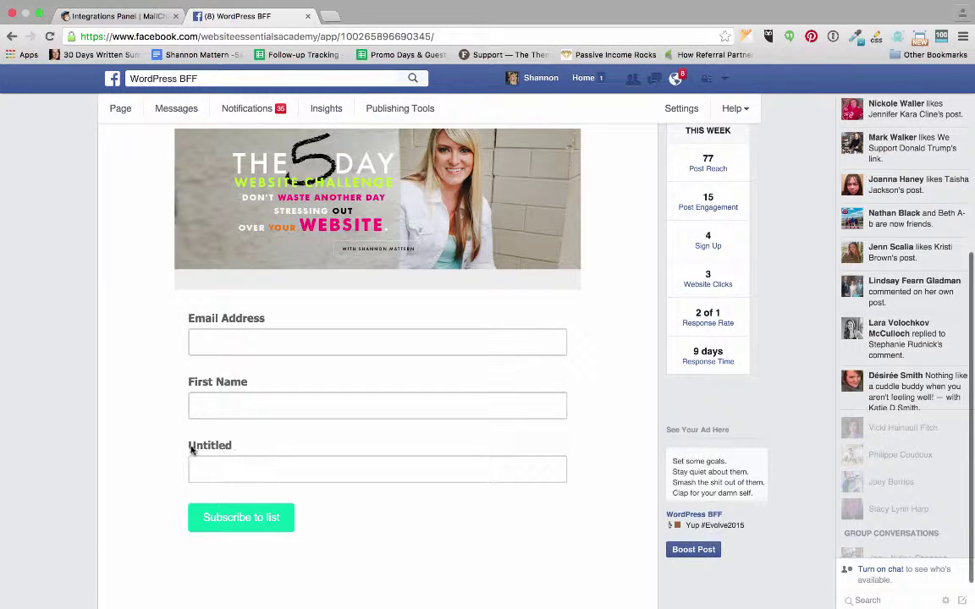
left_click_drag(235, 447, 182, 446)
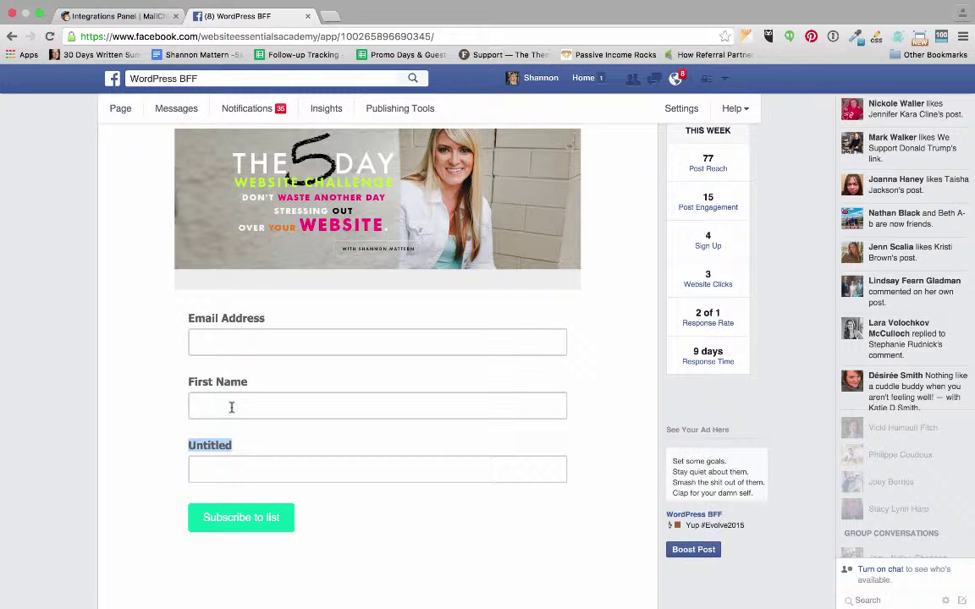
View the page's cover photo in the viewer and close it again.
scroll(231, 407, "up", 5)
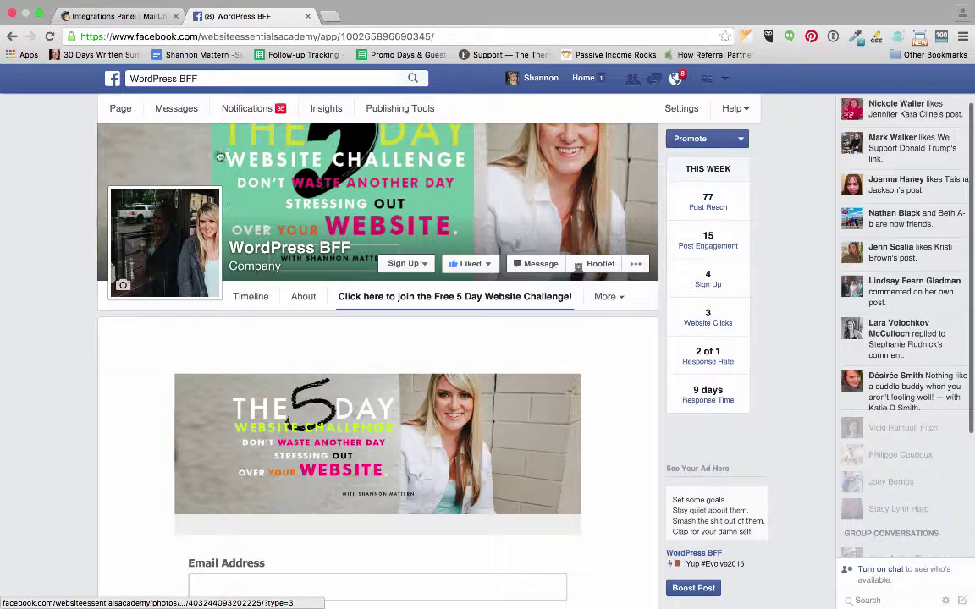
left_click(197, 139)
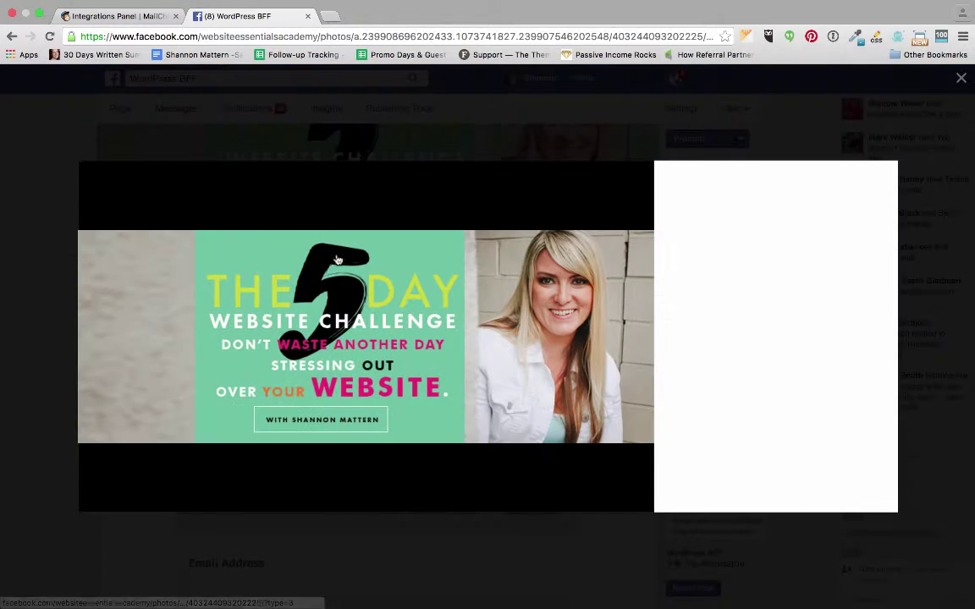
left_click(961, 78)
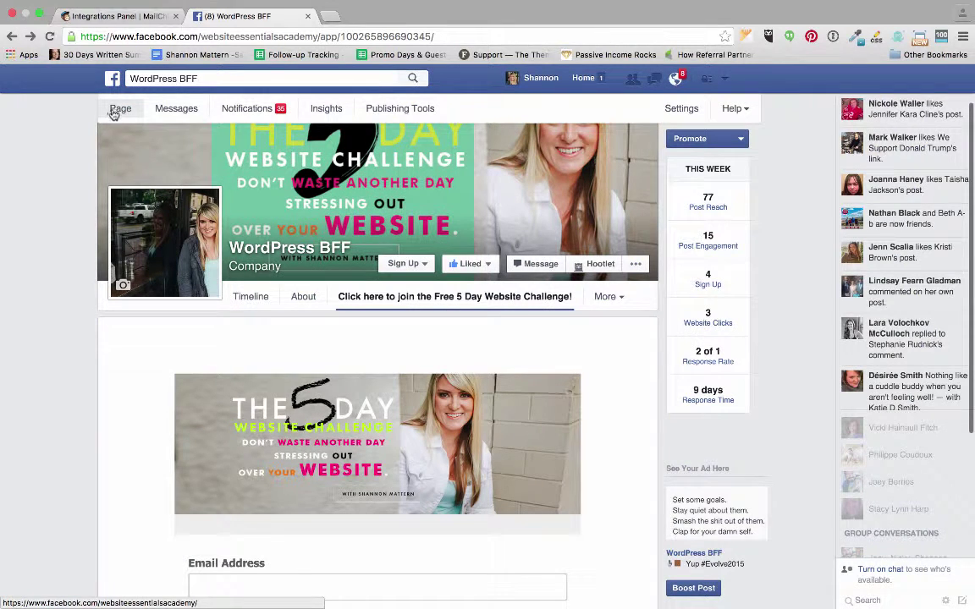
View the cover photo once more, then return to the WordPress BFF page Timeline.
left_click(117, 145)
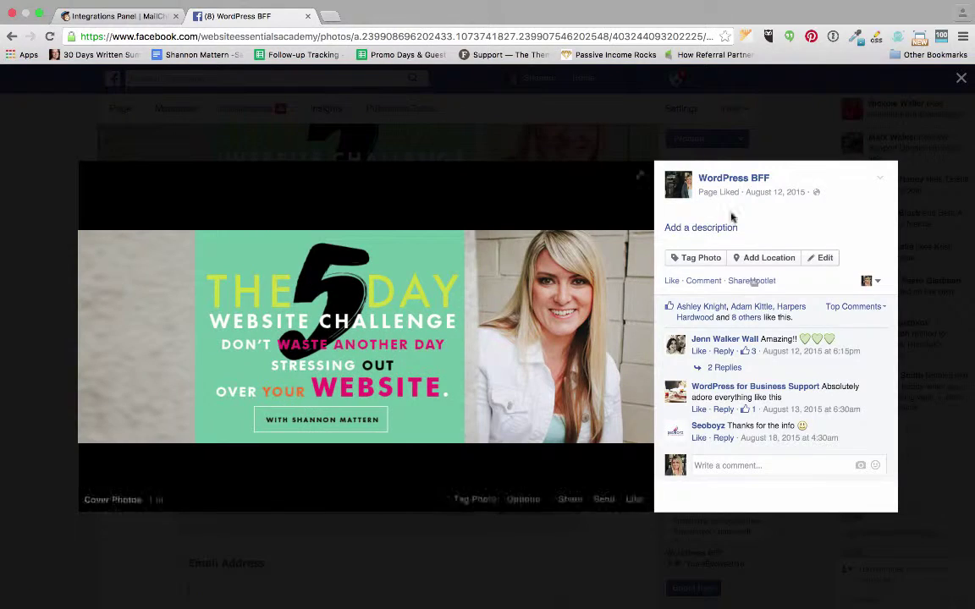
left_click(961, 78)
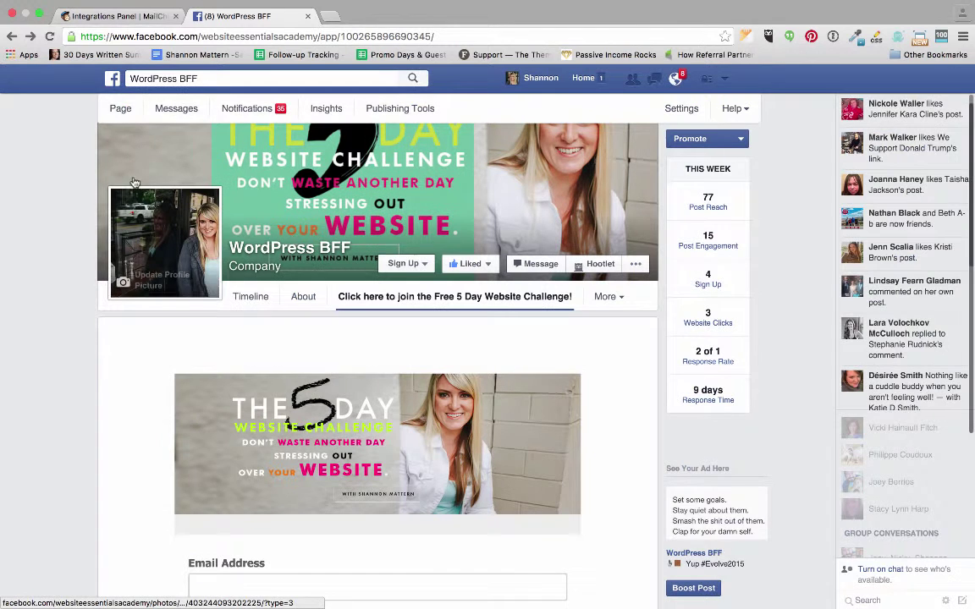
left_click(120, 106)
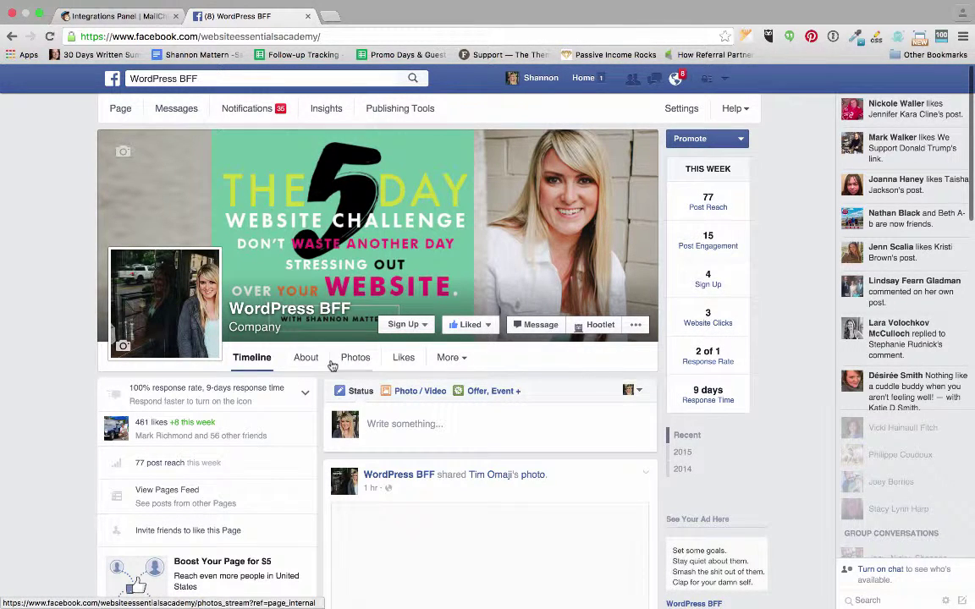
In Manage Tabs, move the challenge signup tab directly below About and save.
left_click(465, 359)
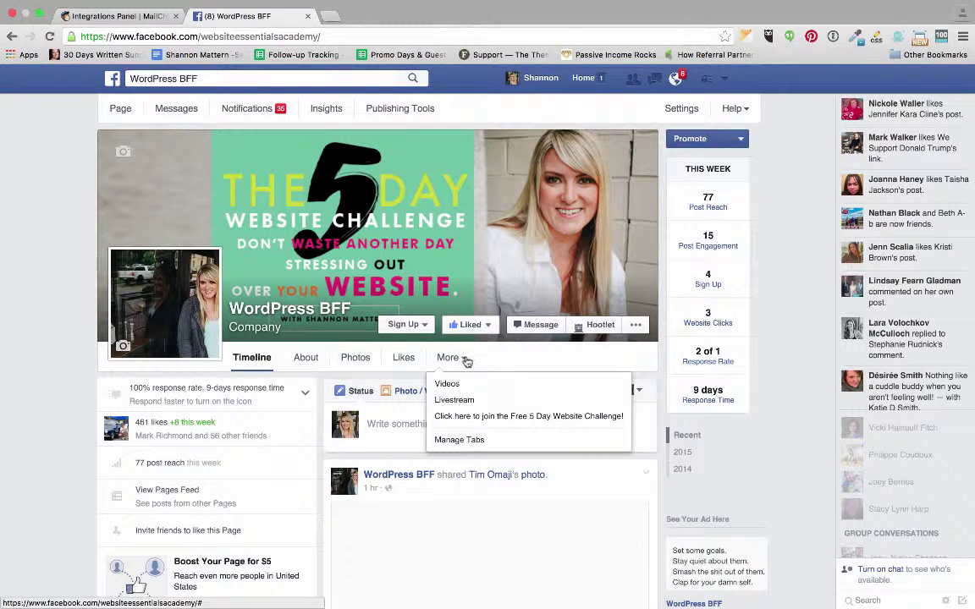
left_click(457, 441)
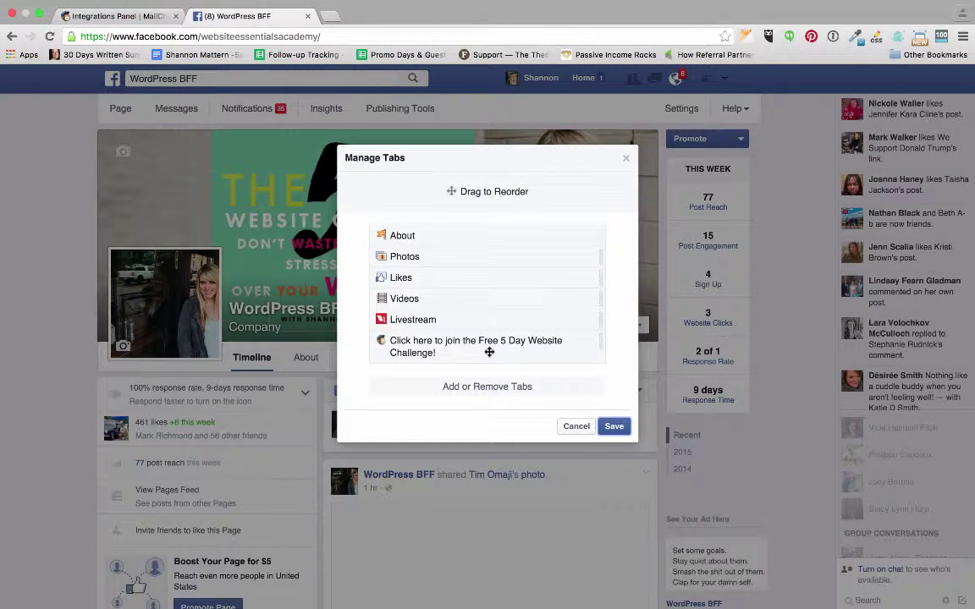
left_click_drag(489, 351, 479, 220)
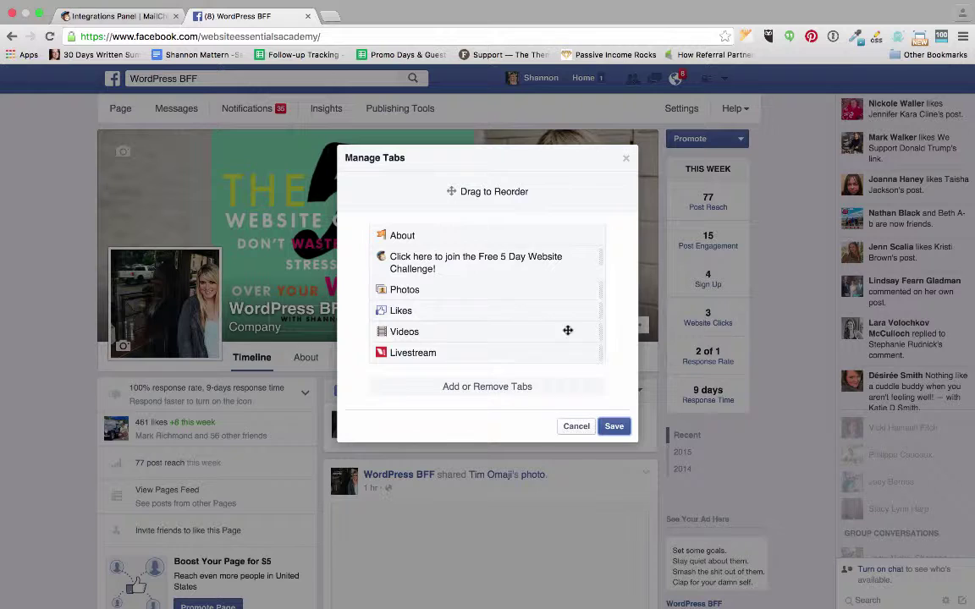
left_click(613, 426)
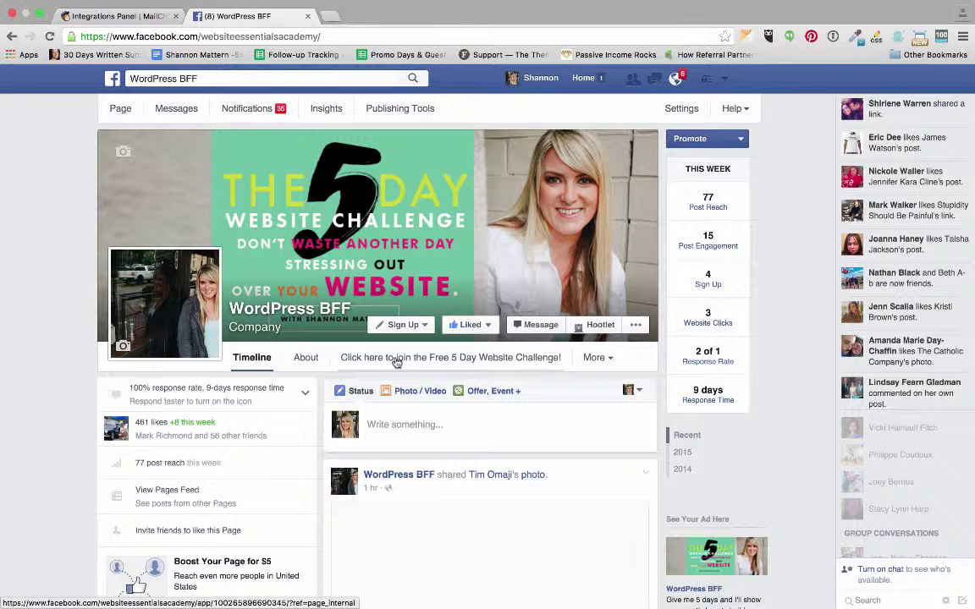
Open the relocated signup tab, view its form, and return to MailChimp.
left_click(395, 359)
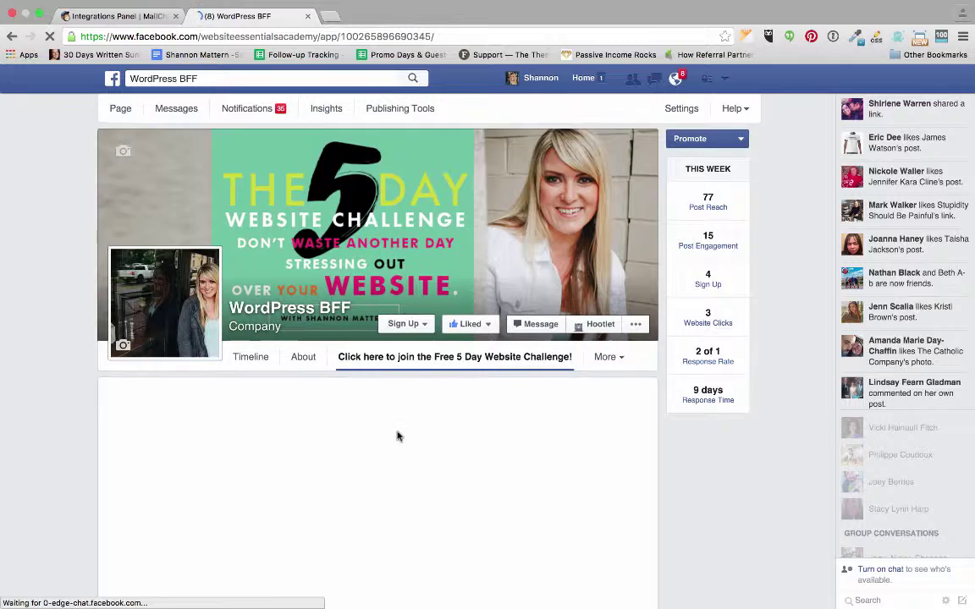
scroll(396, 435, "down", 5)
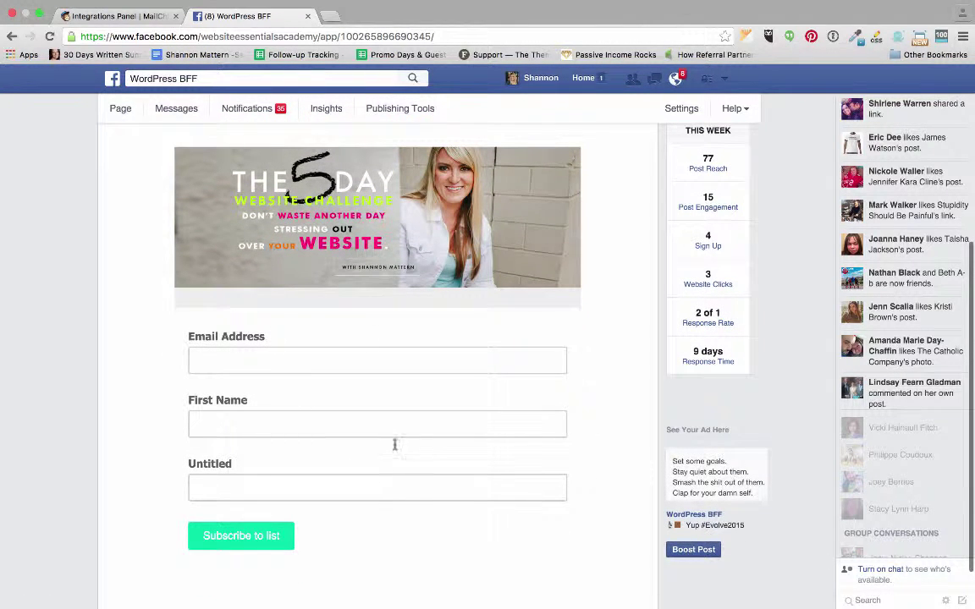
left_click(140, 17)
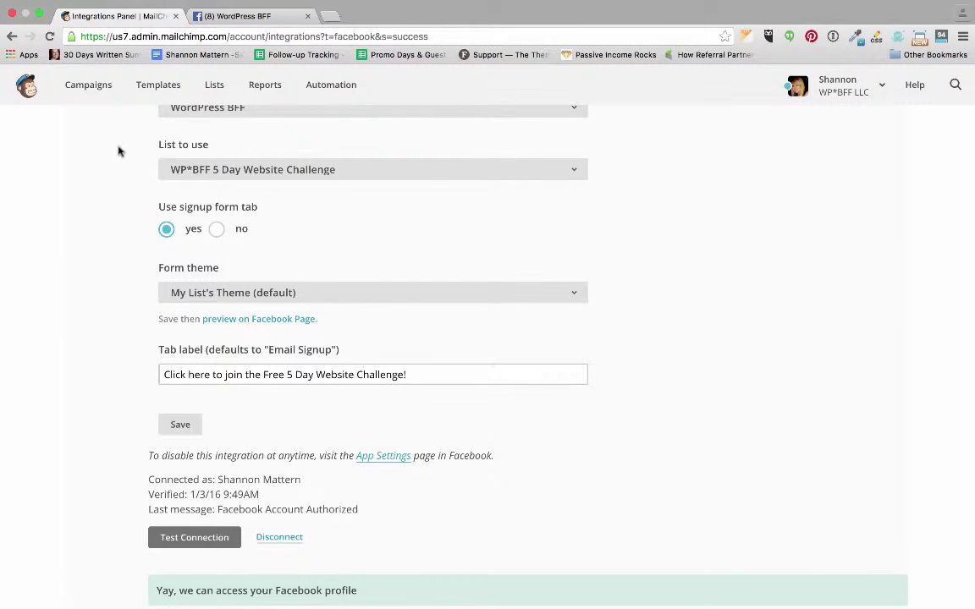
Open the WP*BFF 5 Day Website Challenge list's general signup form in the form builder.
left_click(214, 86)
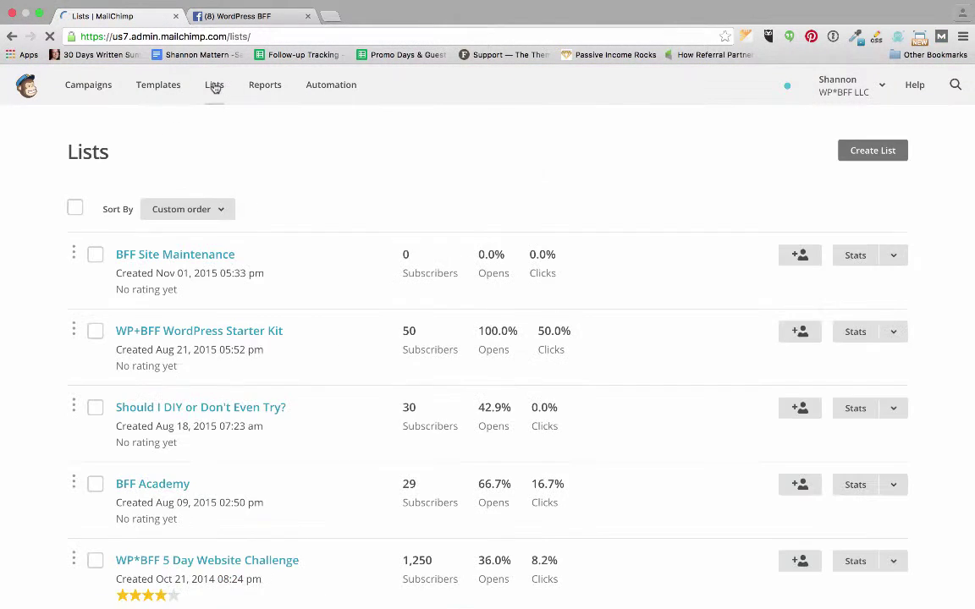
scroll(335, 270, "down", 2)
scroll(335, 271, "down", 1)
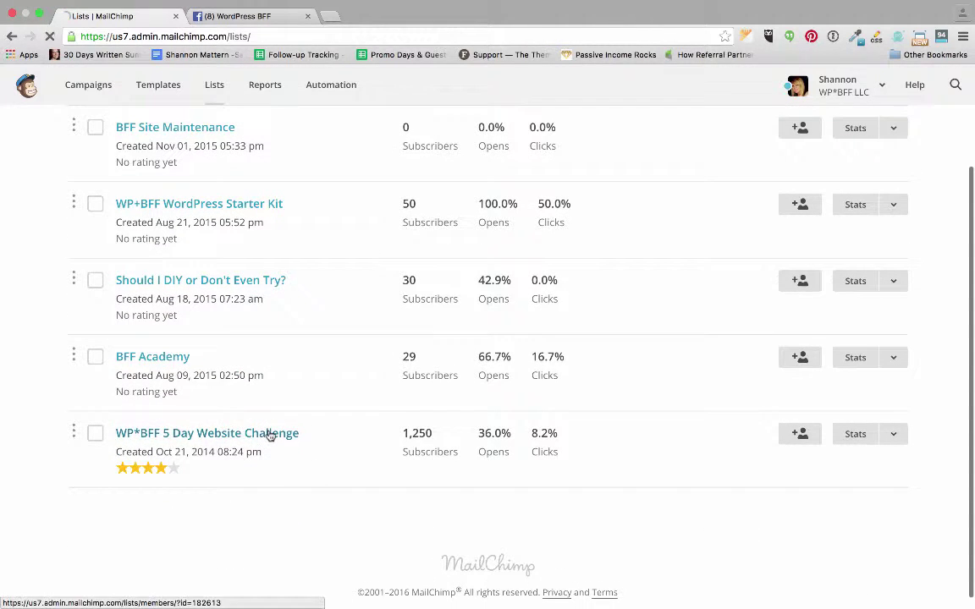
left_click(270, 433)
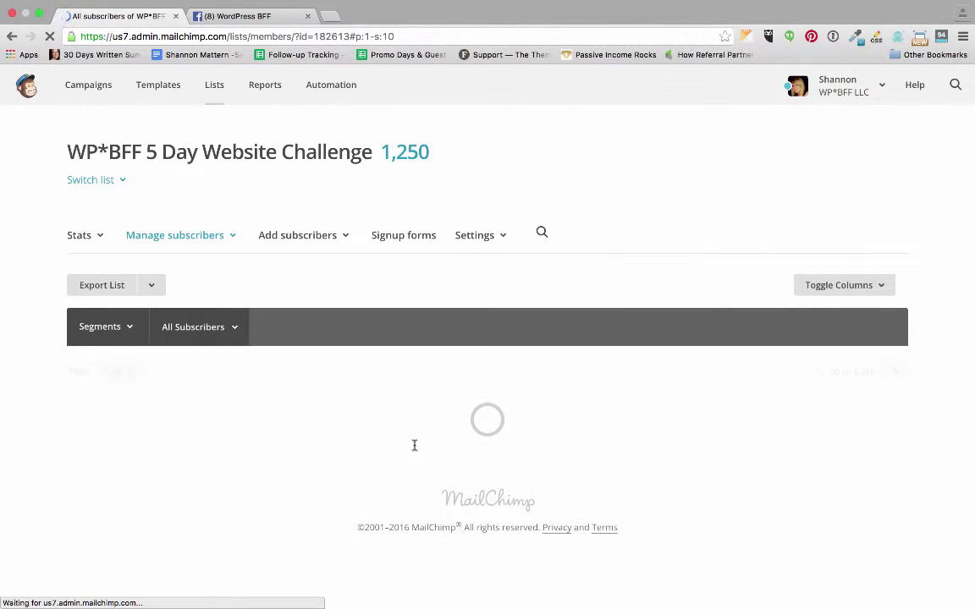
left_click(417, 239)
scroll(419, 305, "down", 1)
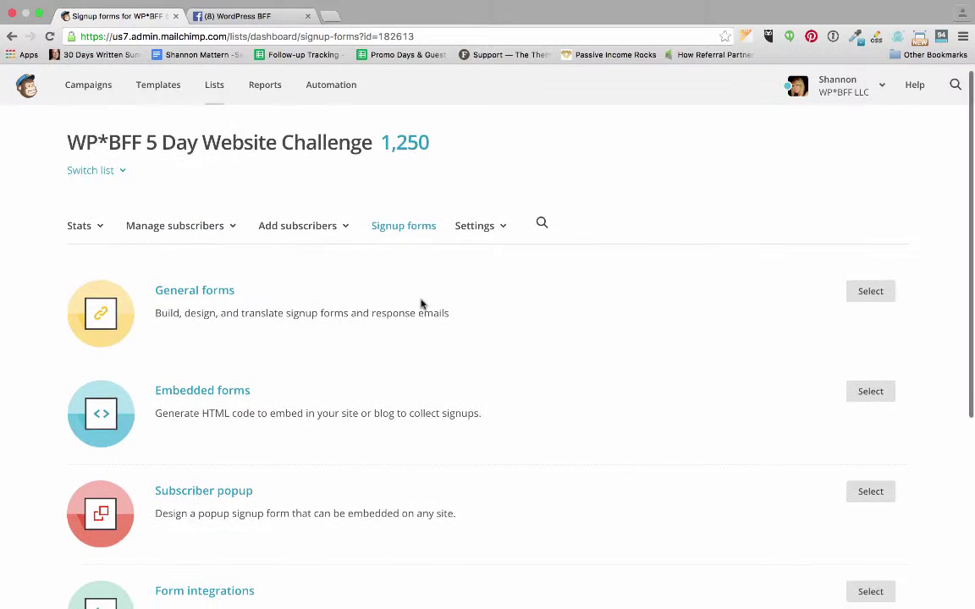
left_click(872, 297)
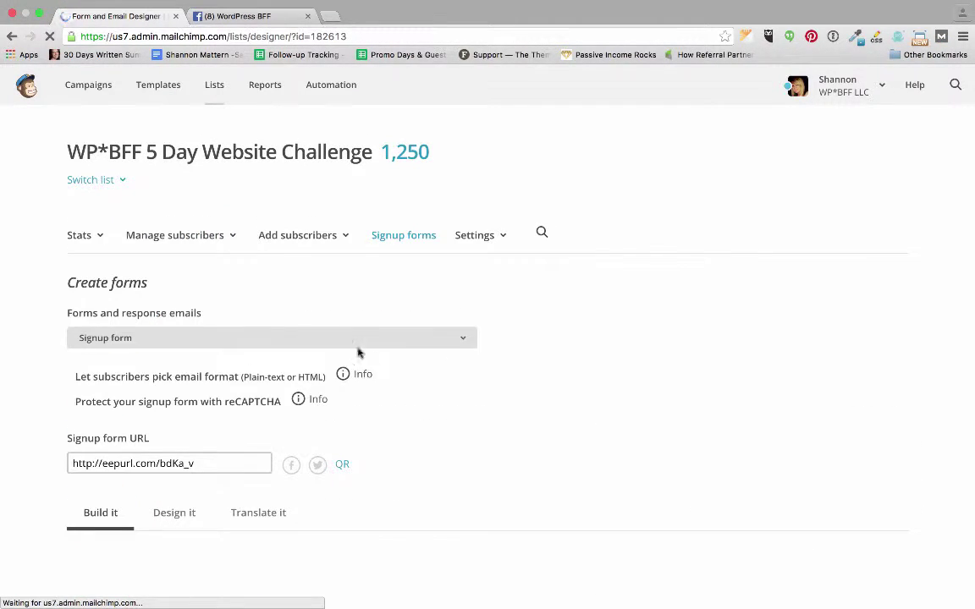
scroll(284, 310, "down", 3)
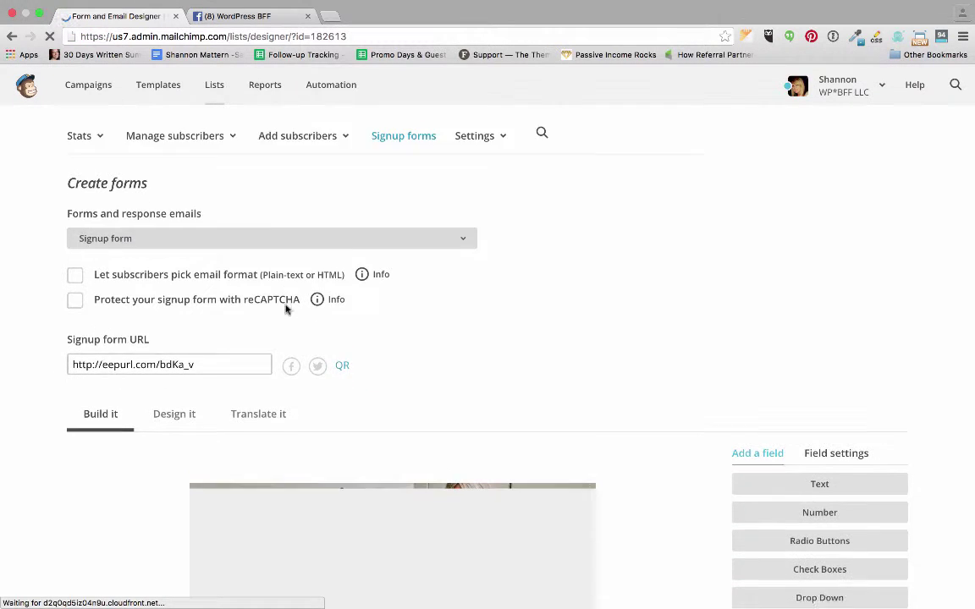
scroll(284, 306, "down", 3)
Keep the Signup form selected and scroll down to its fields.
left_click(330, 136)
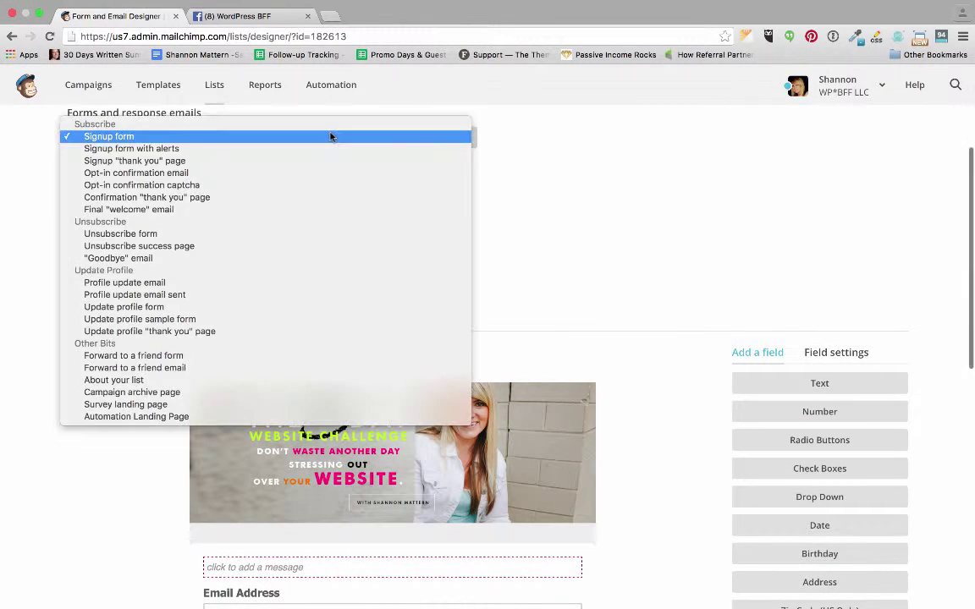
key("Escape")
scroll(487, 182, "down", 5)
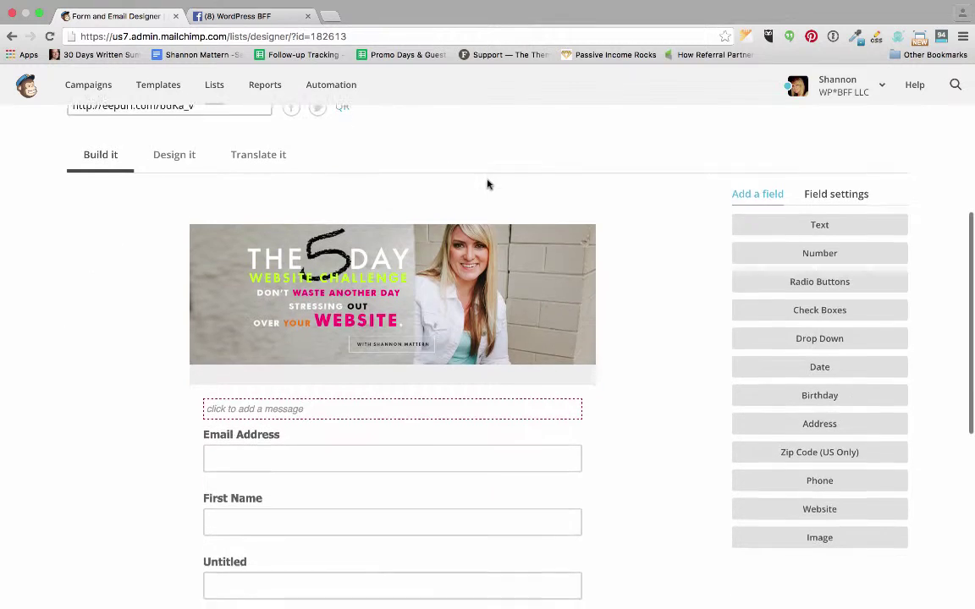
scroll(487, 183, "down", 2)
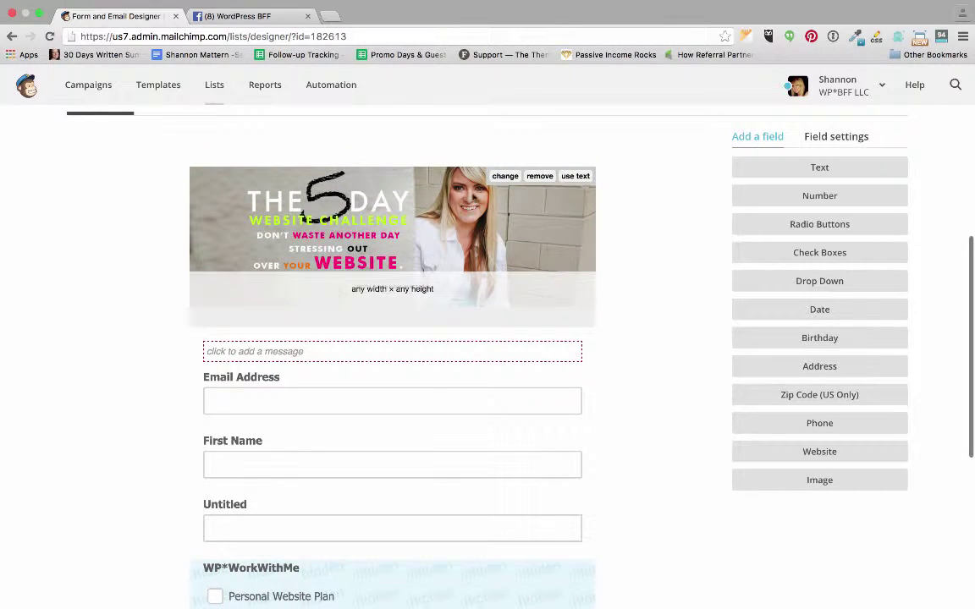
scroll(139, 412, "down", 2)
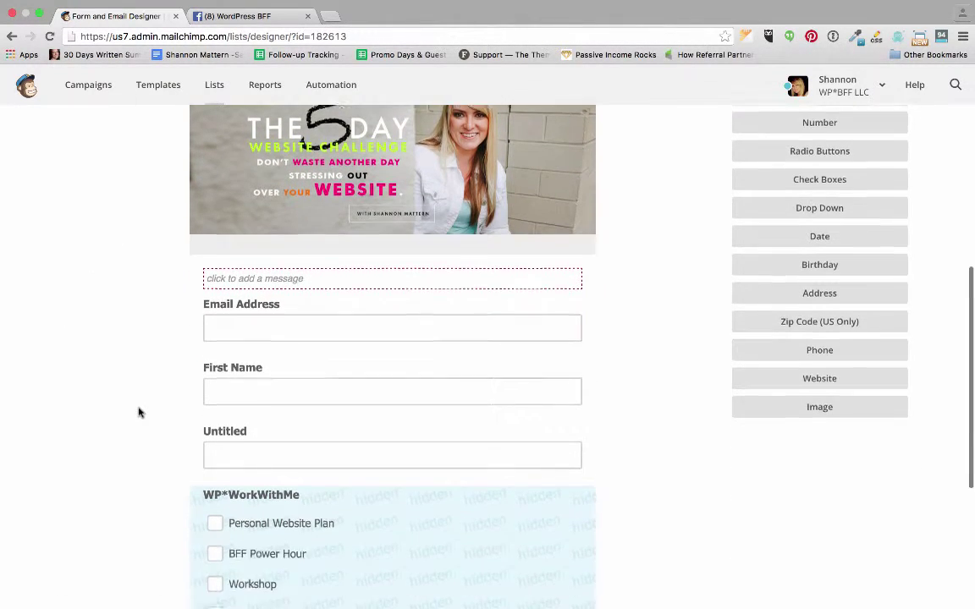
scroll(139, 412, "down", 2)
Delete the Untitled field, confirming the removal by typing DELETE.
left_click(584, 394)
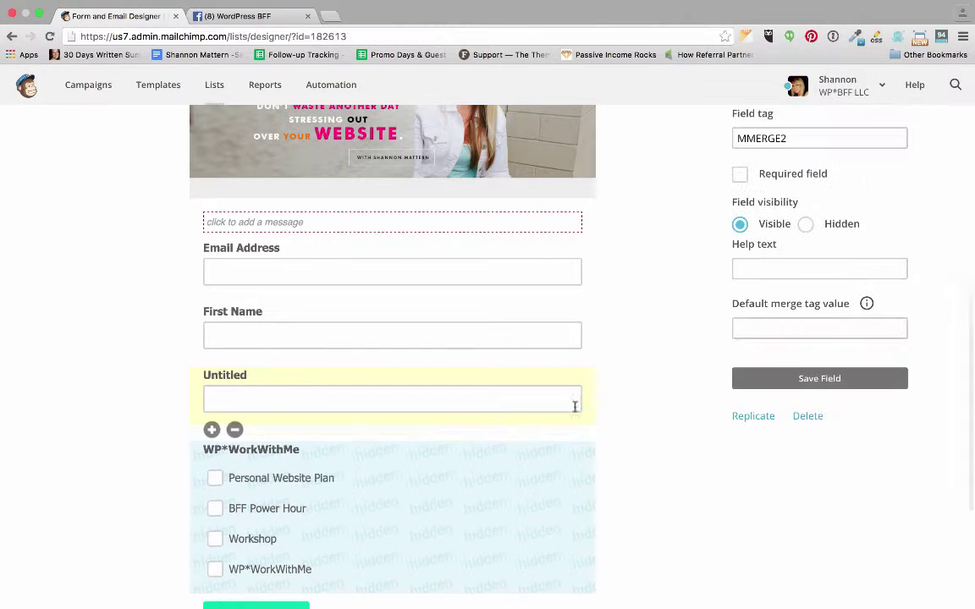
left_click(236, 430)
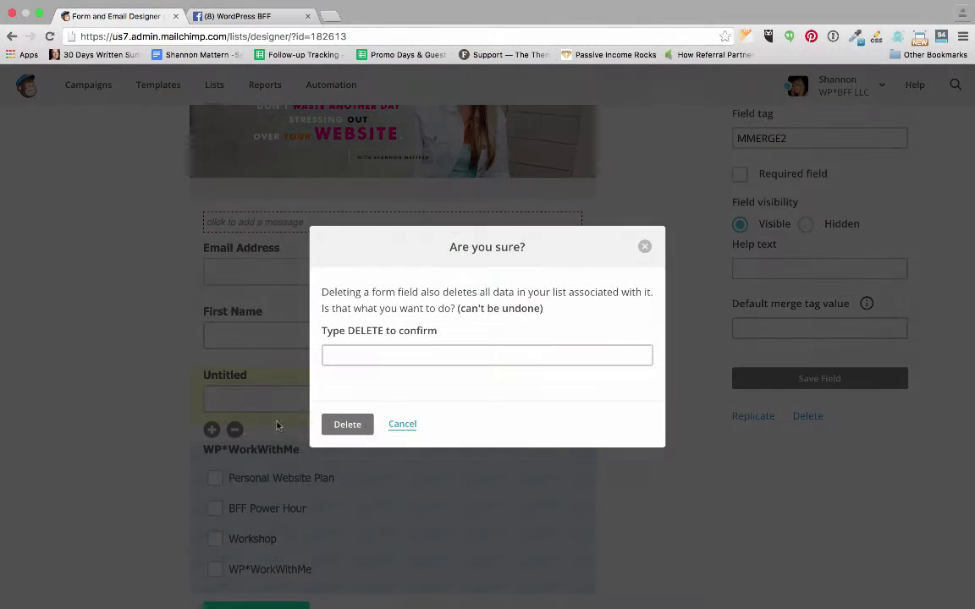
type("DELETE")
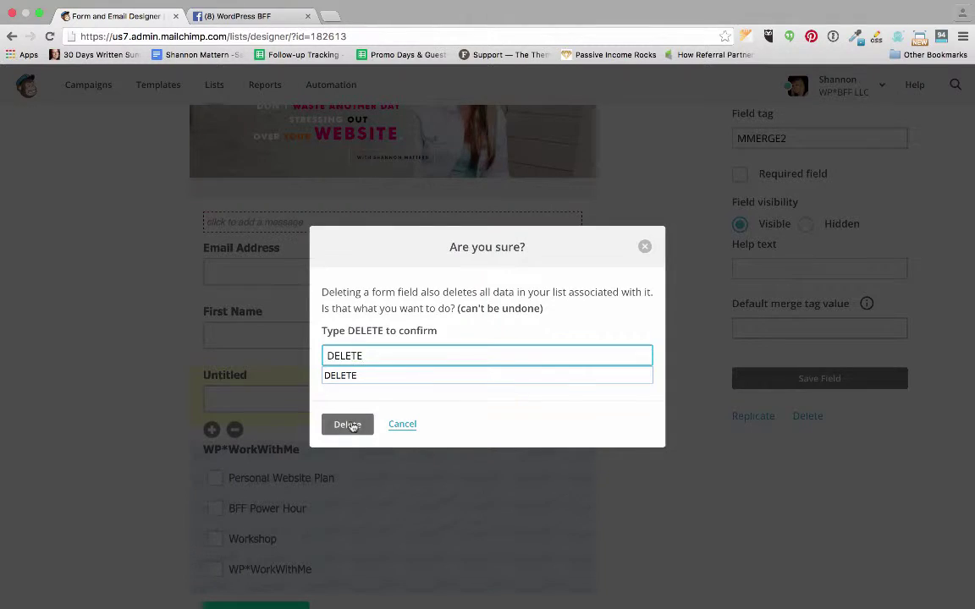
left_click(345, 423)
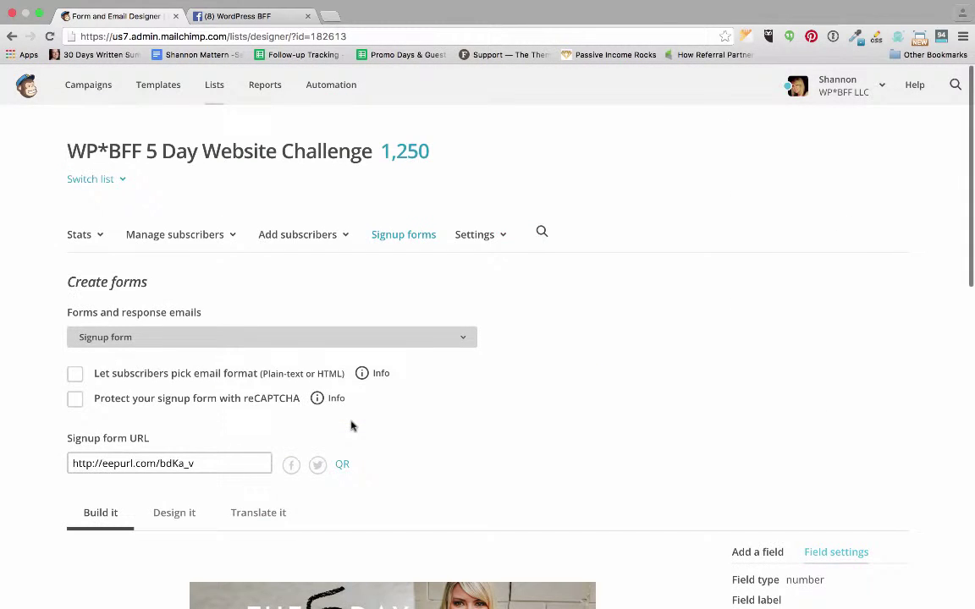
scroll(352, 443, "down", 7)
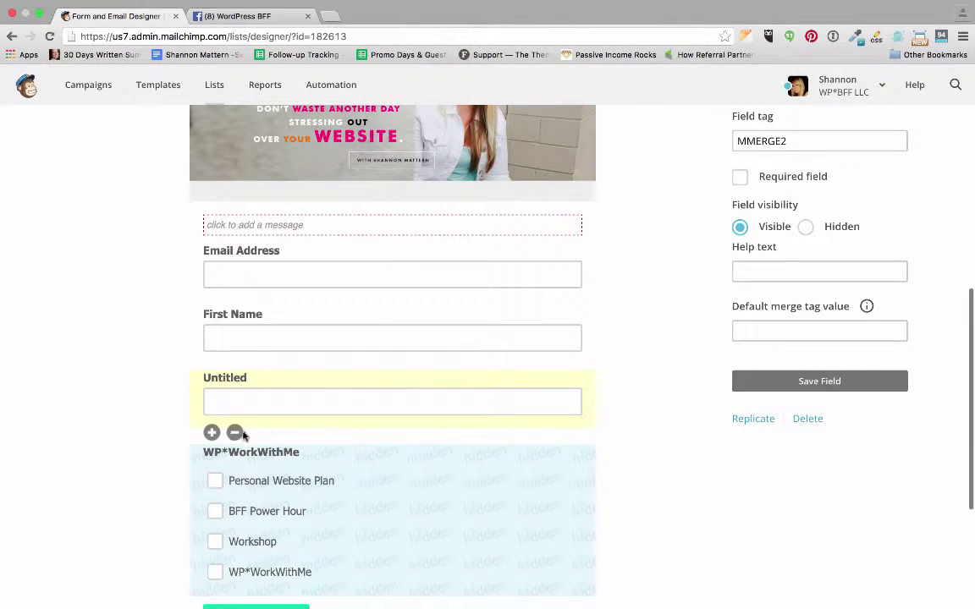
left_click(235, 432)
left_click(372, 356)
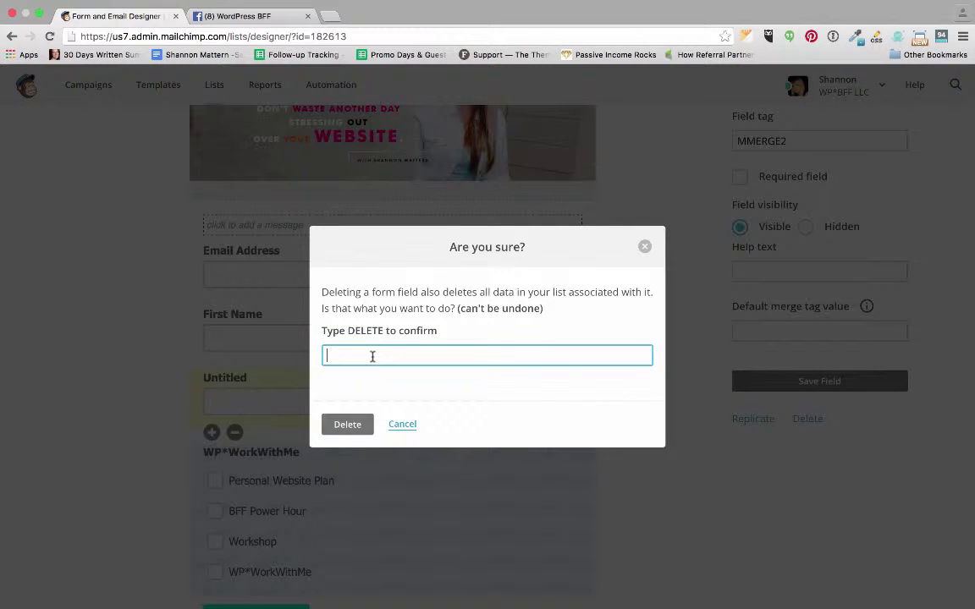
type("DE")
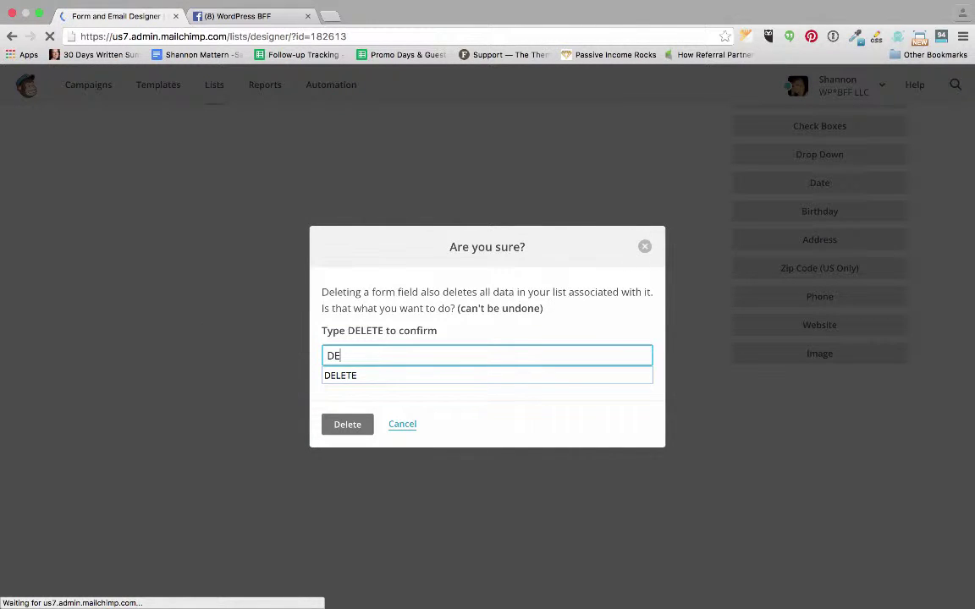
type("LETE")
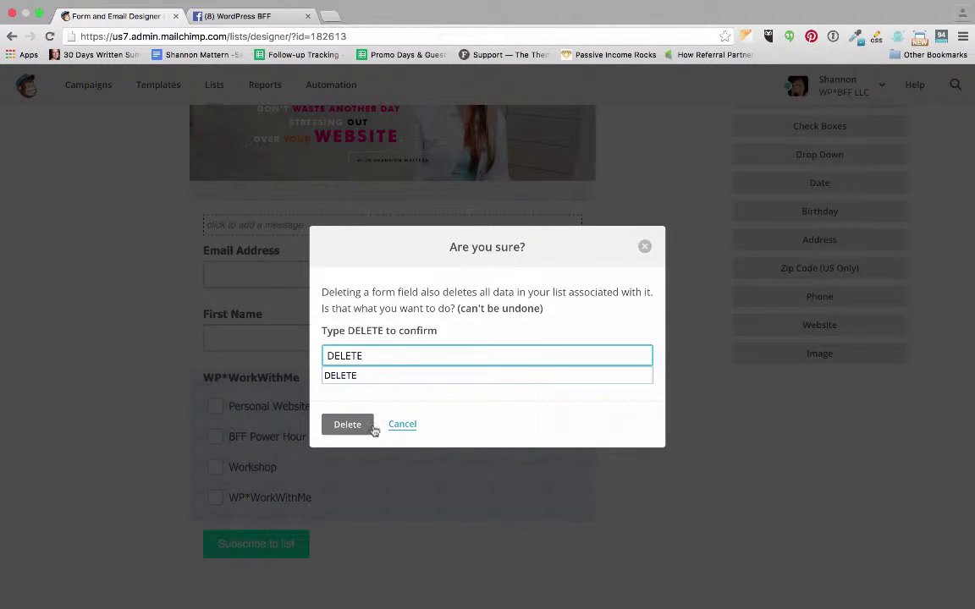
left_click(364, 425)
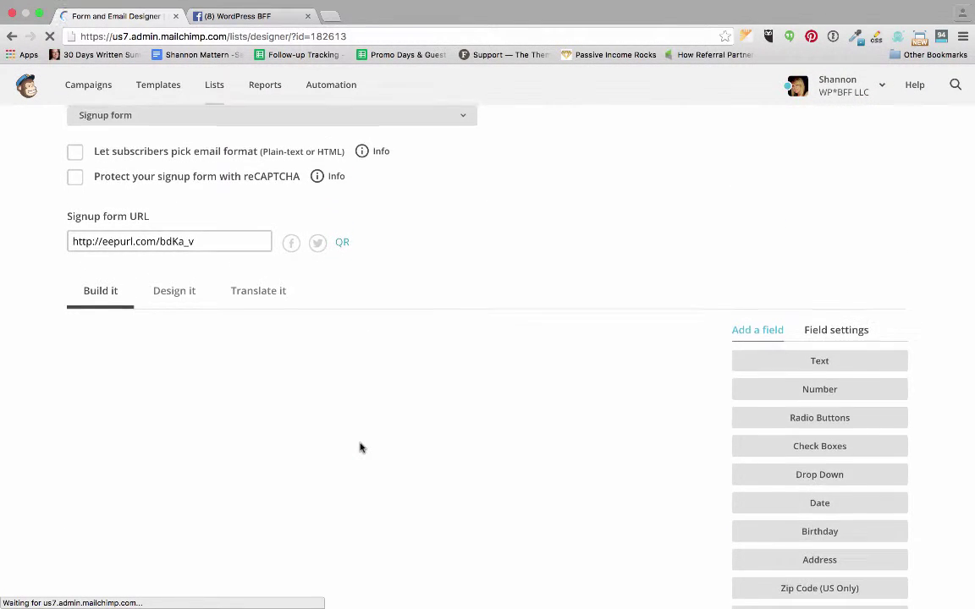
Tick and untick Personal Website Plan in the form preview, leaving it unchecked.
scroll(360, 448, "down", 5)
left_click(359, 427)
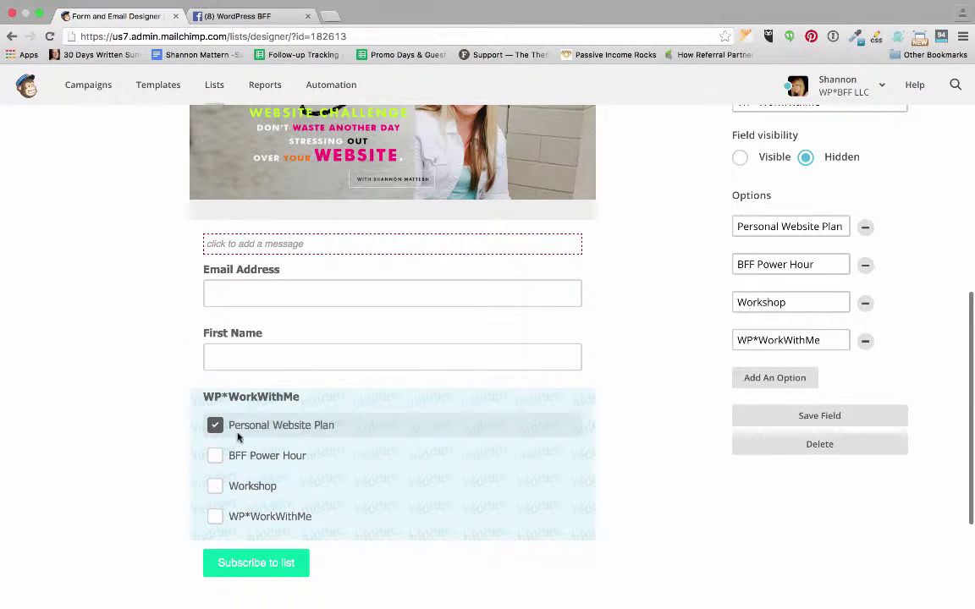
scroll(214, 457, "up", 1)
scroll(221, 455, "down", 3)
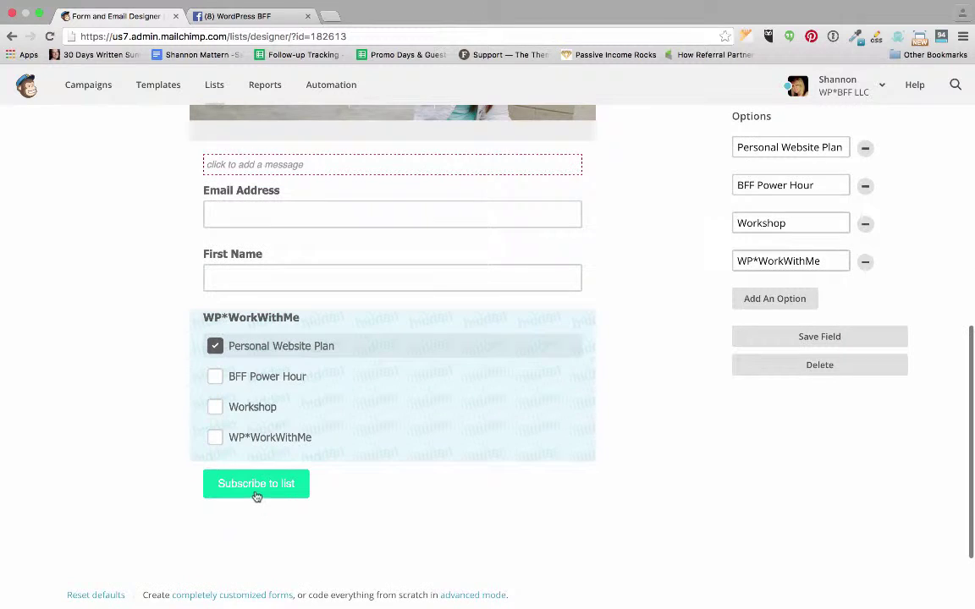
left_click(215, 346)
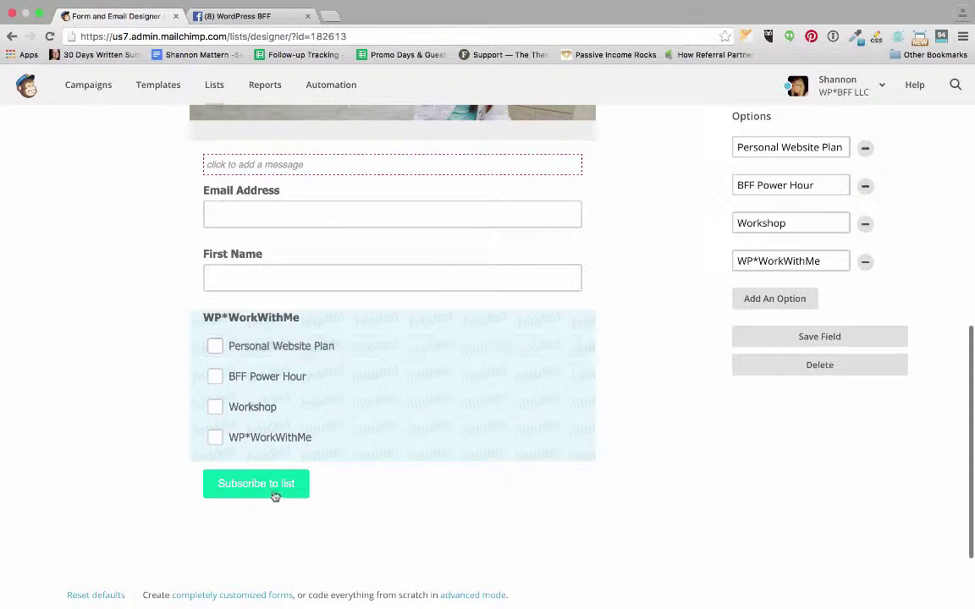
scroll(140, 457, "up", 10)
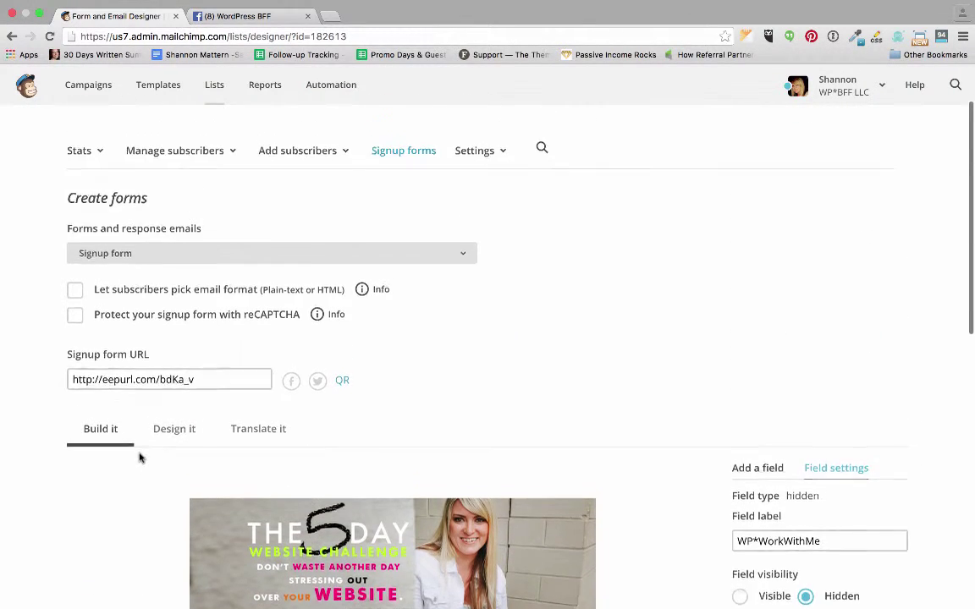
scroll(415, 362, "down", 10)
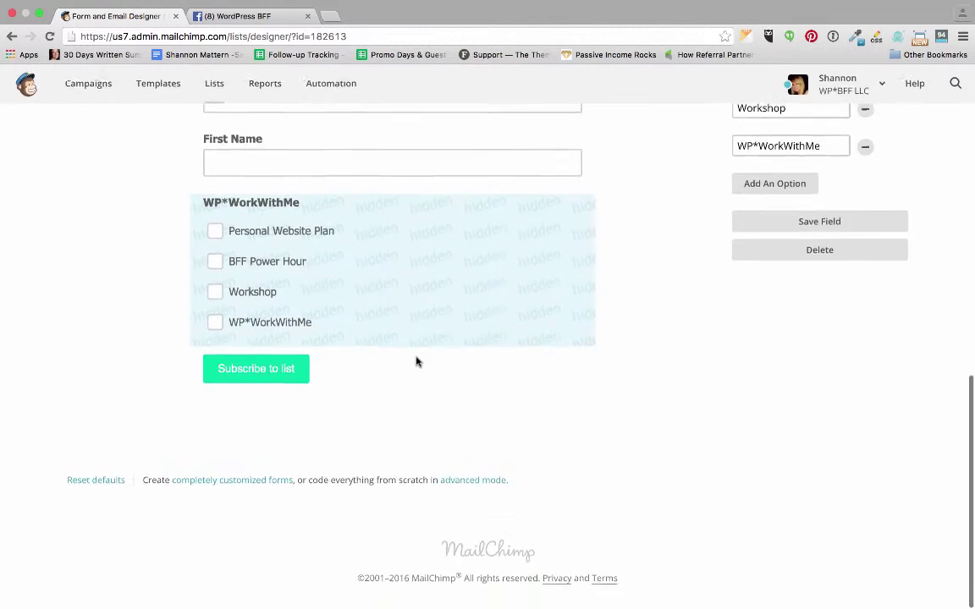
scroll(415, 362, "up", 3)
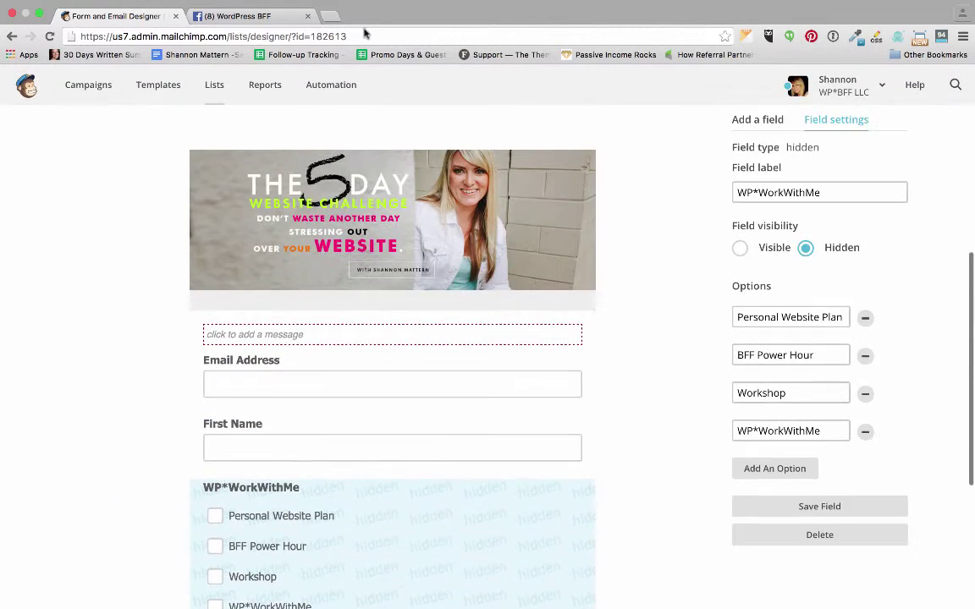
Reload the WordPress BFF Facebook page tab to pick up the updated signup form.
left_click(231, 16)
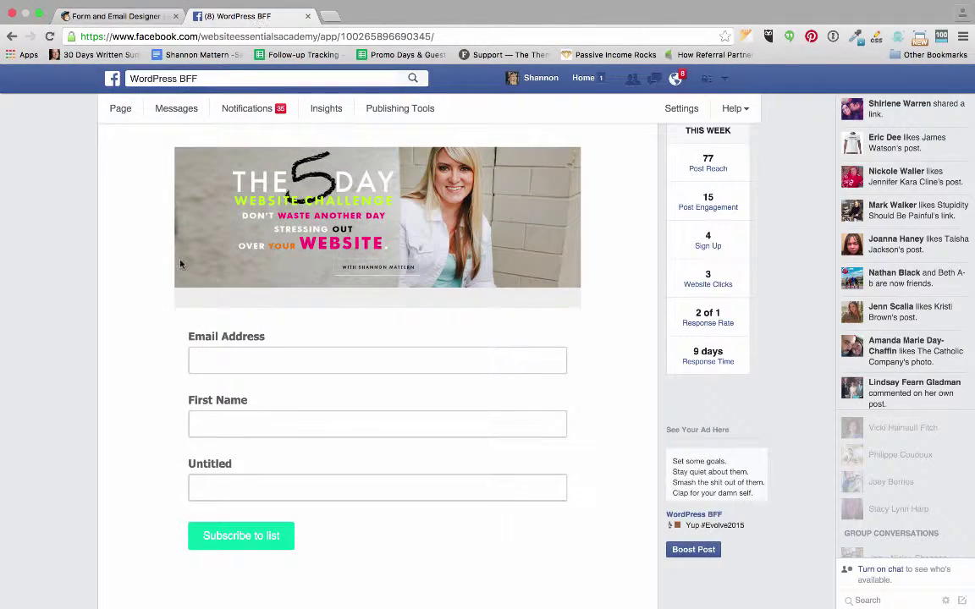
left_click(48, 36)
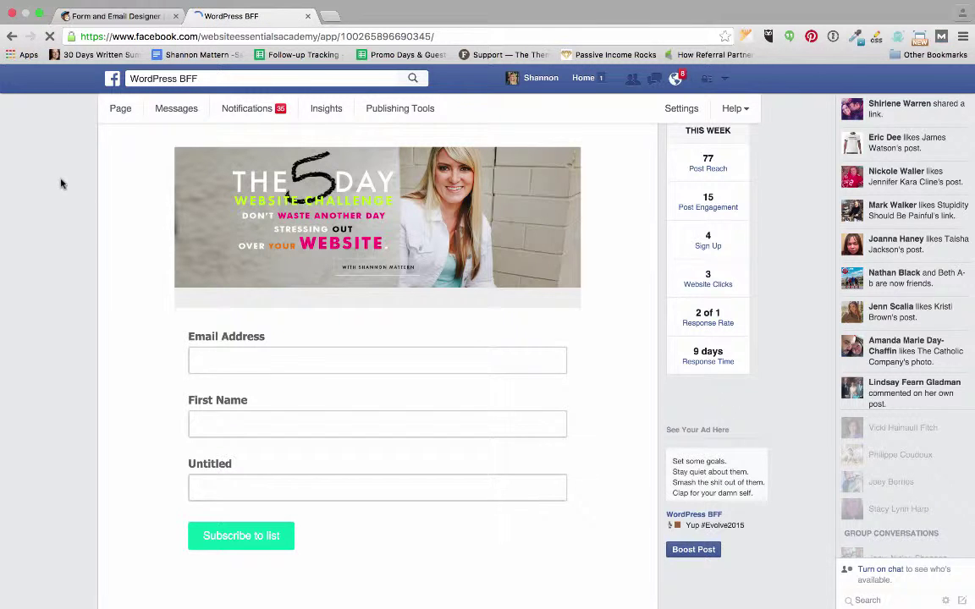